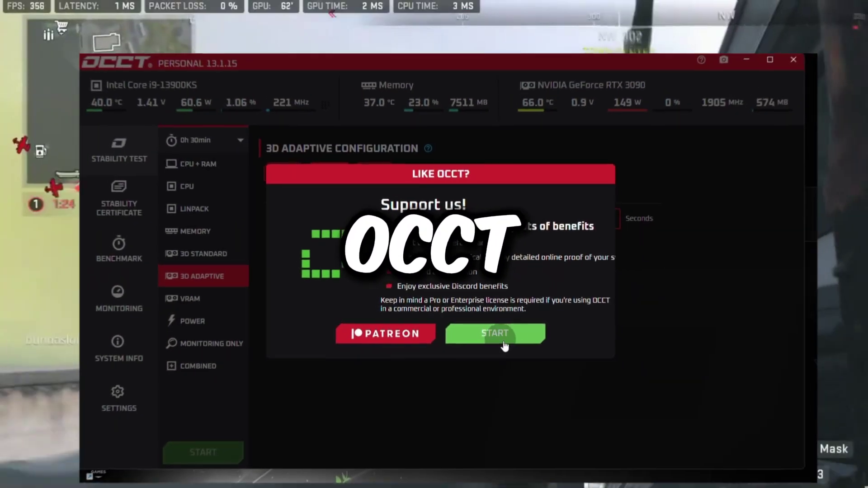
Dismiss the support prompt and start OCCT's 3D Adaptive stability test on the RTX 3090
{"action": "left_click", "coordinate": [509, 349]}
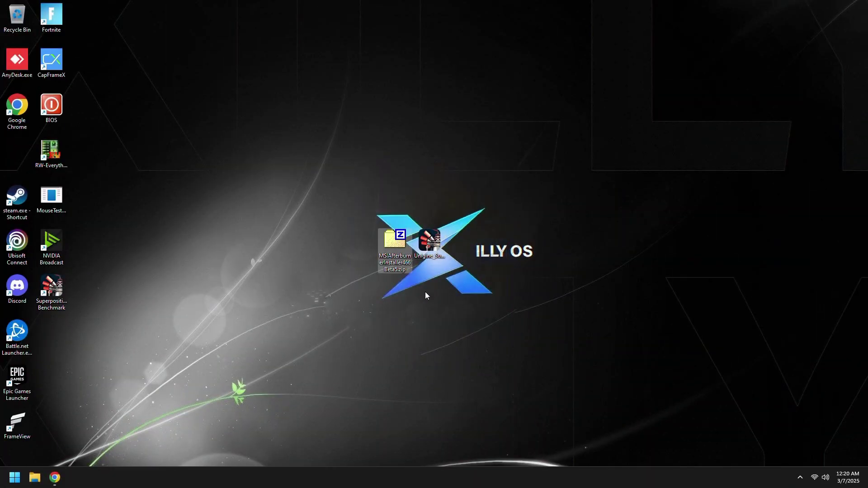
{"action": "left_click", "coordinate": [429, 242]}
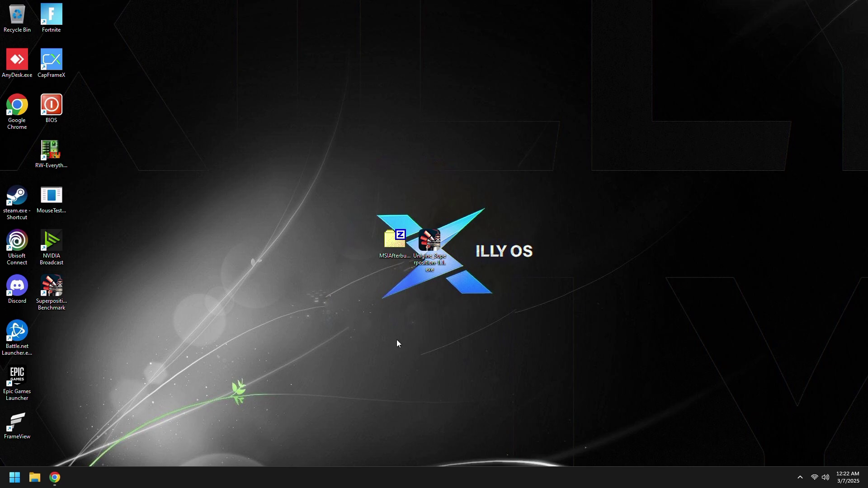
Run the installer from the zip, accept the license, untick RivaTuner Statistics Server, install and launch Afterburner
{"action": "double_click", "coordinate": [393, 248]}
{"action": "double_click", "coordinate": [120, 158]}
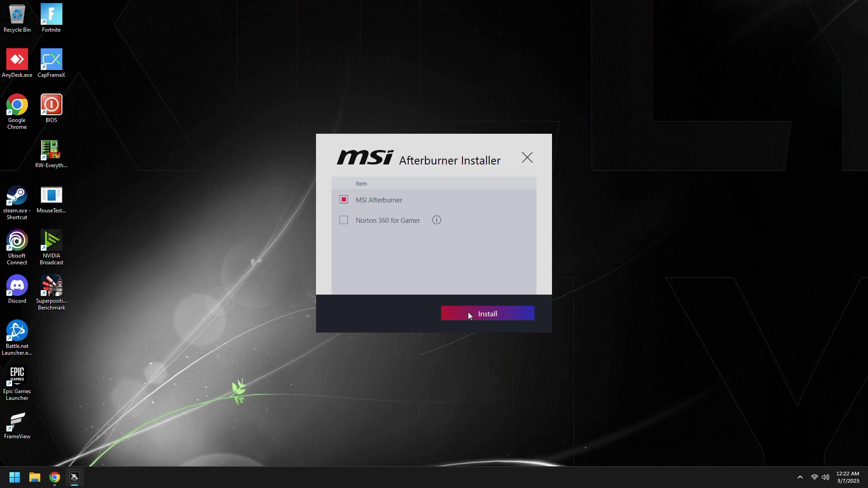
{"action": "left_click", "coordinate": [467, 312]}
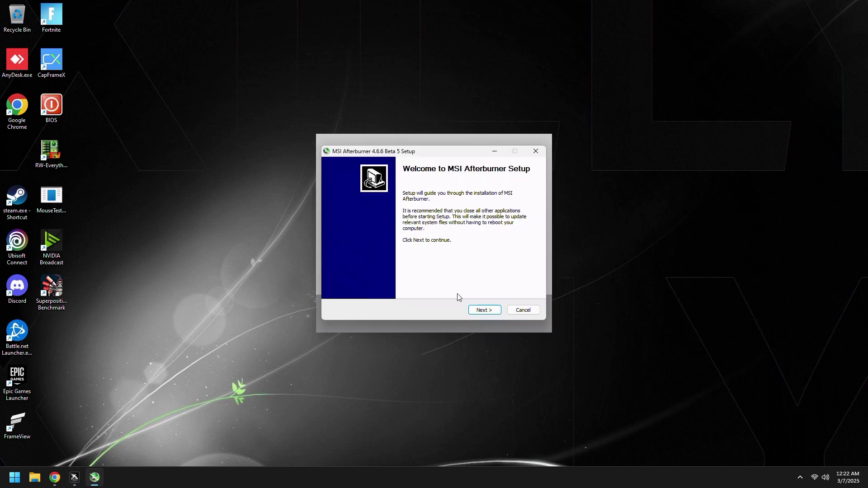
{"action": "left_click", "coordinate": [483, 310]}
{"action": "left_click", "coordinate": [335, 282]}
{"action": "left_click", "coordinate": [483, 310]}
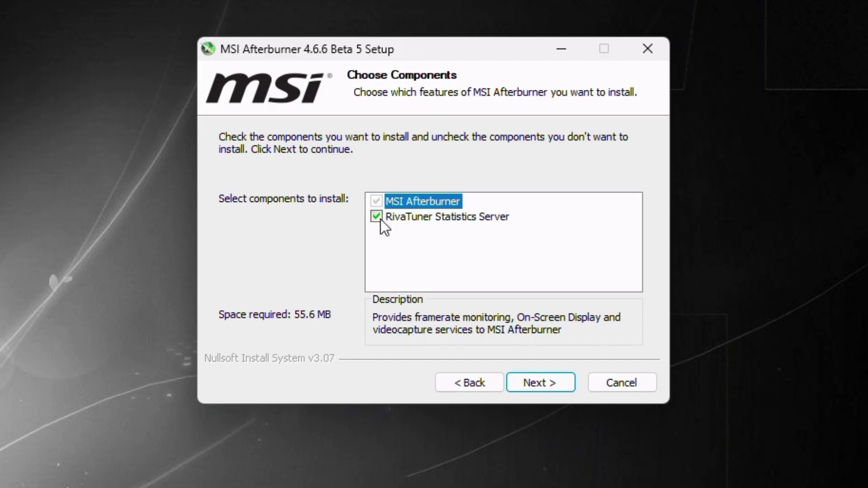
{"action": "left_click", "coordinate": [376, 217]}
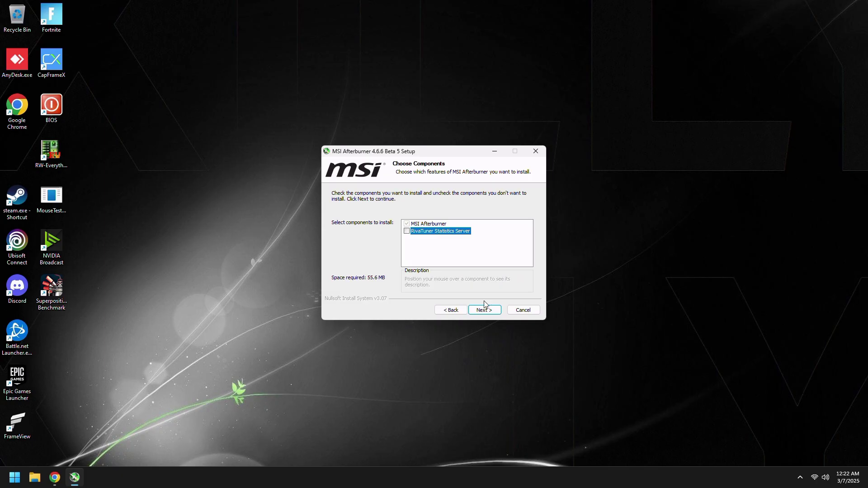
{"action": "left_click", "coordinate": [482, 309]}
{"action": "left_click", "coordinate": [482, 310]}
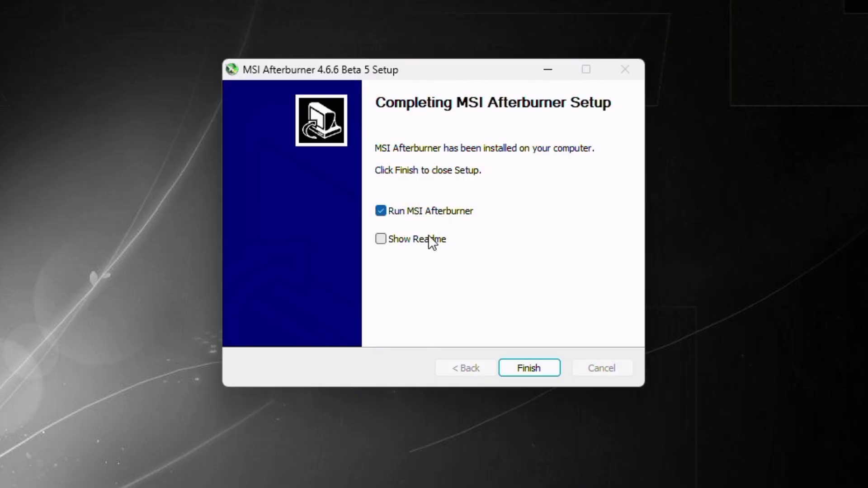
{"action": "left_click", "coordinate": [524, 368]}
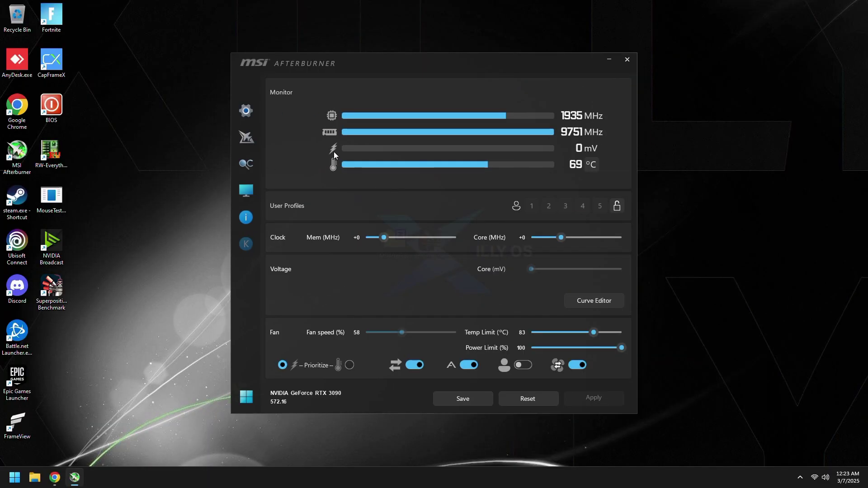
Set Afterburner's voltage control mode to third party in the properties
{"action": "left_click", "coordinate": [247, 112]}
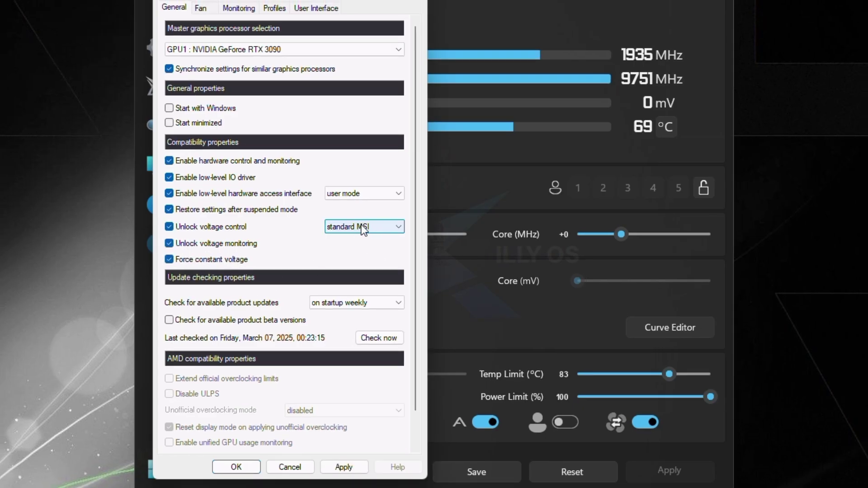
{"action": "left_click", "coordinate": [363, 231]}
{"action": "left_click", "coordinate": [346, 261]}
Apply the Cyborg White interface skin and confirm restarting Afterburner
{"action": "left_click", "coordinate": [317, 7]}
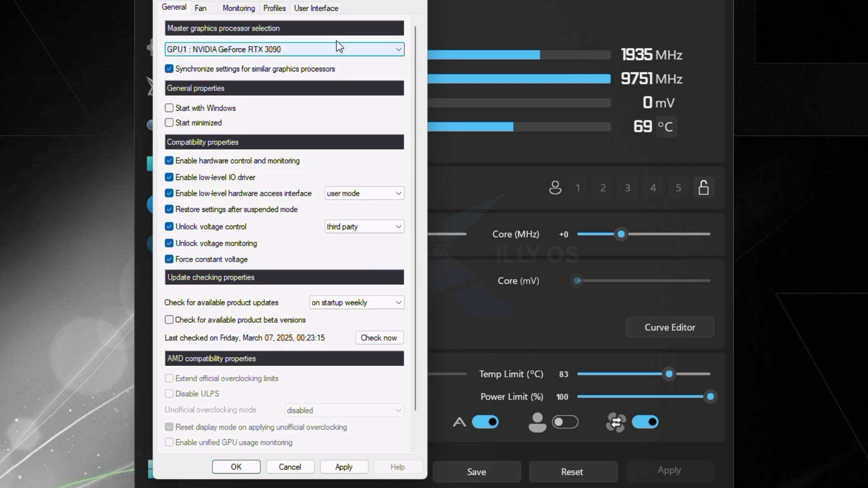
{"action": "left_click", "coordinate": [334, 209]}
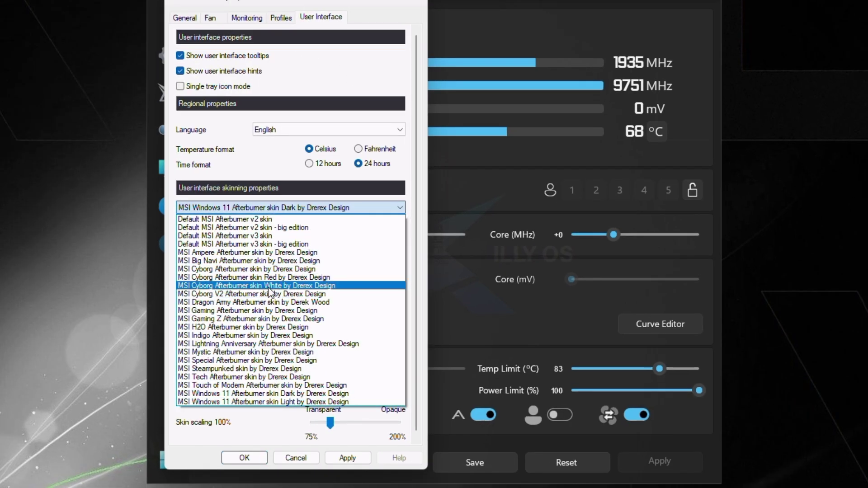
{"action": "left_click", "coordinate": [270, 289]}
{"action": "left_click", "coordinate": [347, 458]}
{"action": "left_click", "coordinate": [457, 177]}
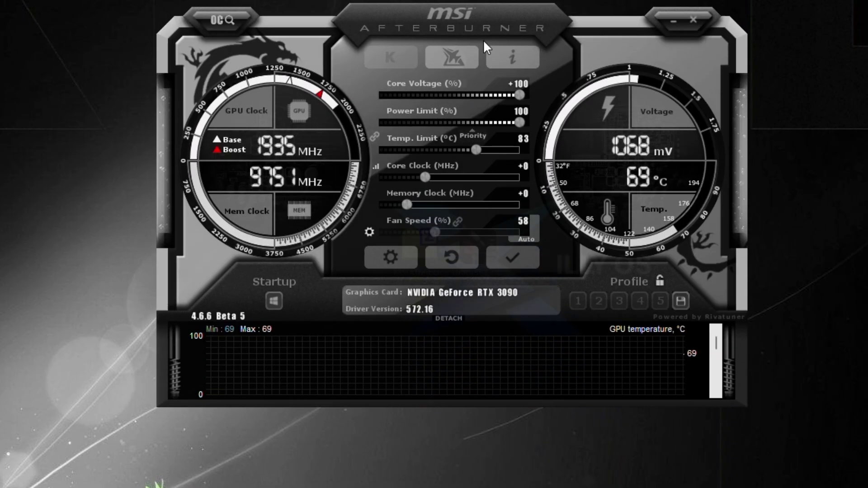
Move the Afterburner window lower and raise the fan speed slider to 100%
{"action": "left_click_drag", "start_coordinate": [482, 51], "coordinate": [484, 91]}
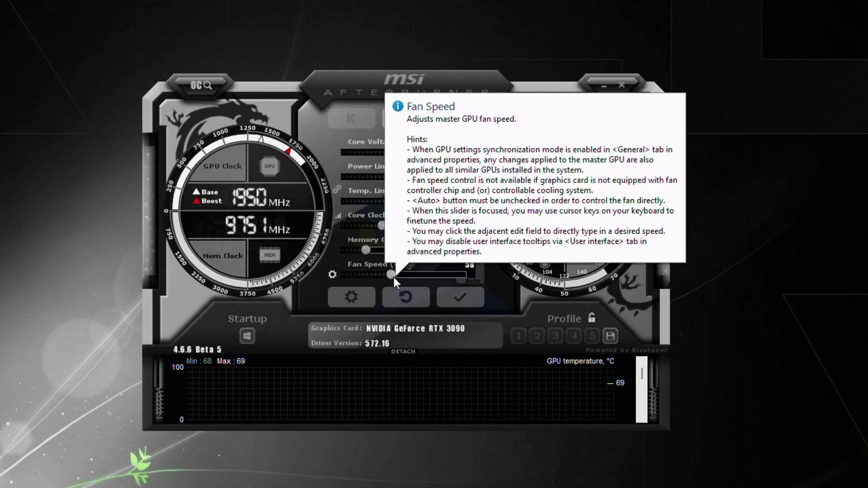
{"action": "left_click_drag", "start_coordinate": [392, 275], "coordinate": [480, 271]}
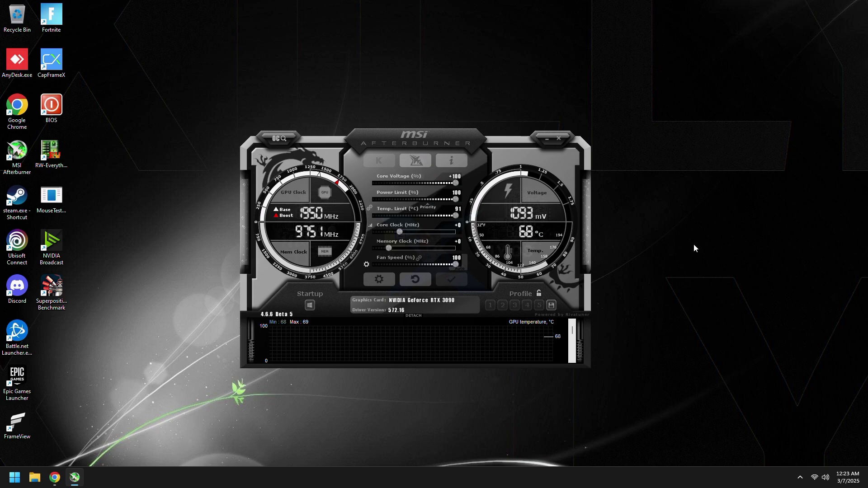
Close Afterburner and open the VEN_10DE .cfg file in C:\Program Files (x86)\MSI Afterburner\Profiles
{"action": "left_click", "coordinate": [559, 136]}
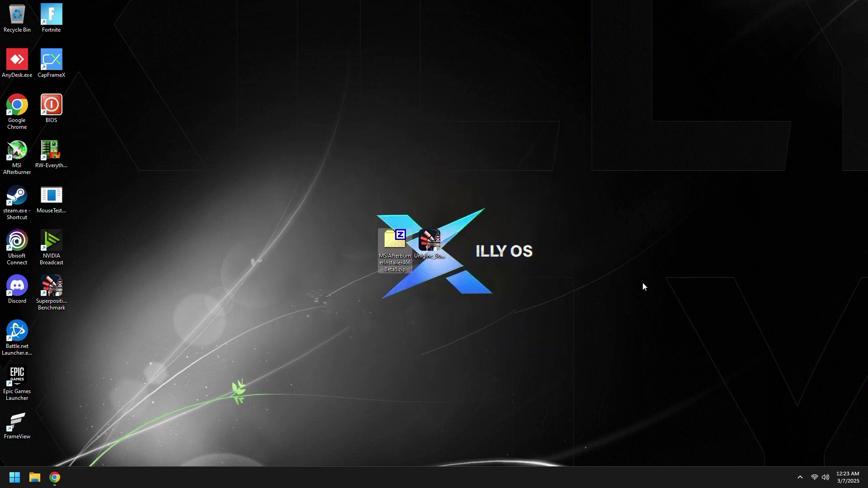
{"action": "left_click", "coordinate": [34, 478]}
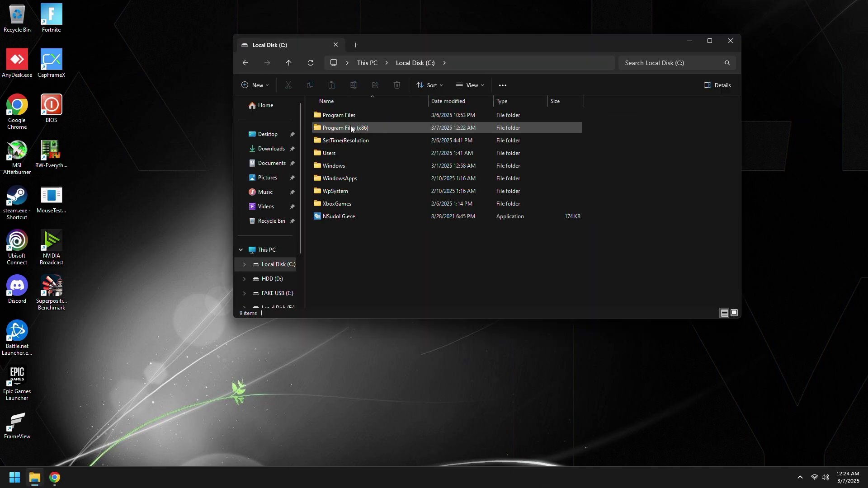
{"action": "double_click", "coordinate": [360, 129]}
{"action": "double_click", "coordinate": [354, 229]}
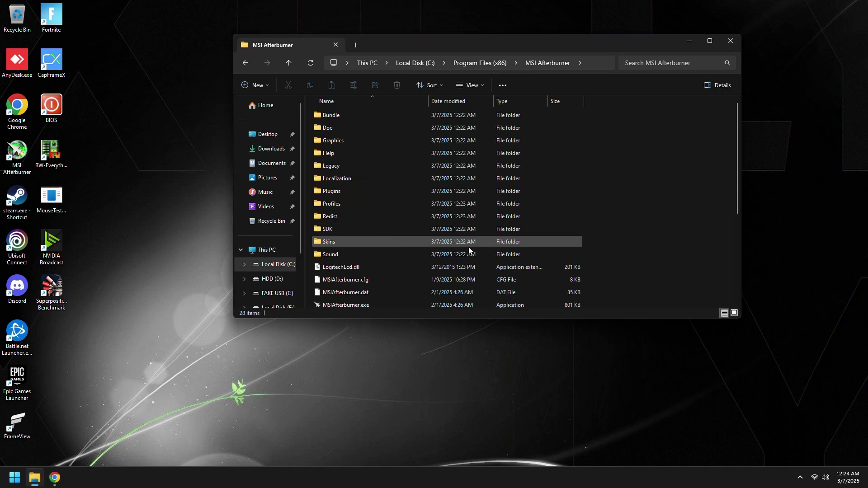
{"action": "double_click", "coordinate": [334, 204]}
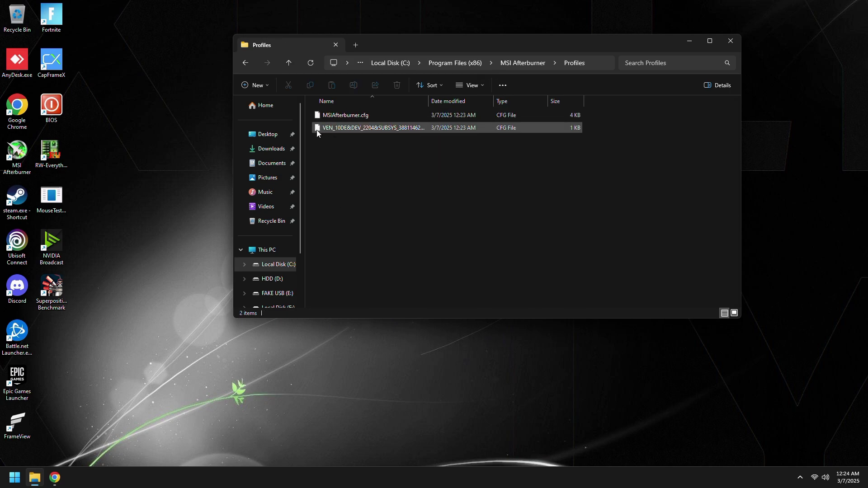
{"action": "left_click", "coordinate": [341, 131]}
{"action": "double_click", "coordinate": [338, 129]}
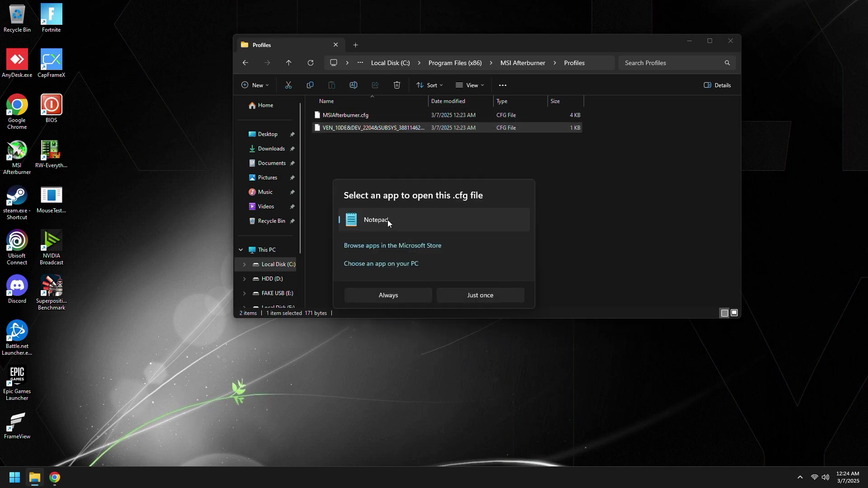
In Notepad, replace the profile text with the prepared block ending [Settings] VDDC_Generic_Detection=1
{"action": "left_click", "coordinate": [437, 300]}
{"action": "key", "text": "ctrl+a"}
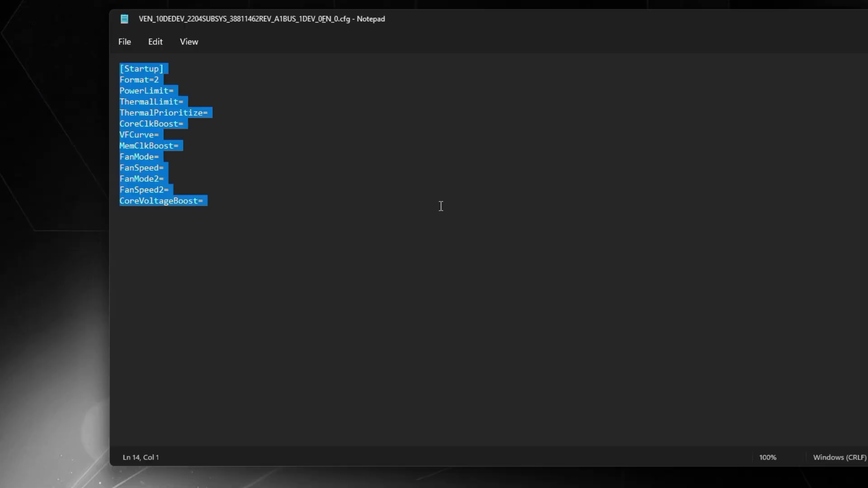
{"action": "type", "text": "[Startup] Format=2 CoreVoltageBoost= PowerLimit= ThermalLimit= ThermalPrioritize= CoreClkBoost= MemClkBoost= [Settings] VDDC_Generic_Detection=1"}
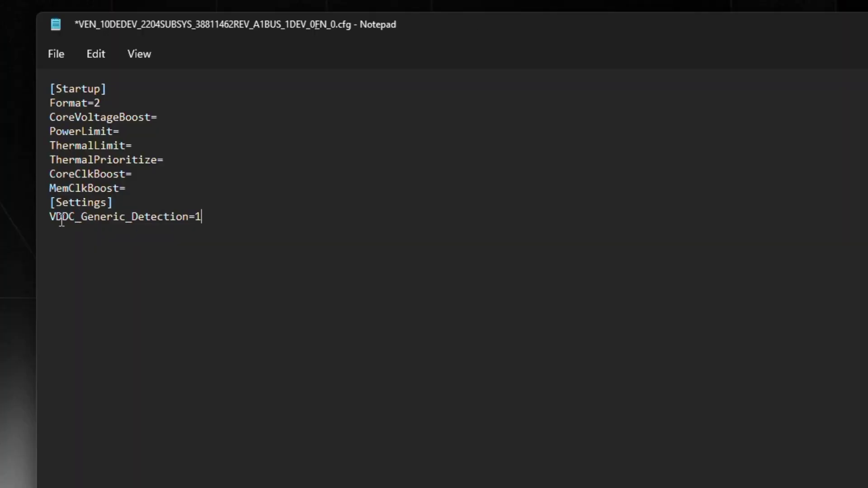
{"action": "left_click_drag", "start_coordinate": [225, 216], "coordinate": [48, 202]}
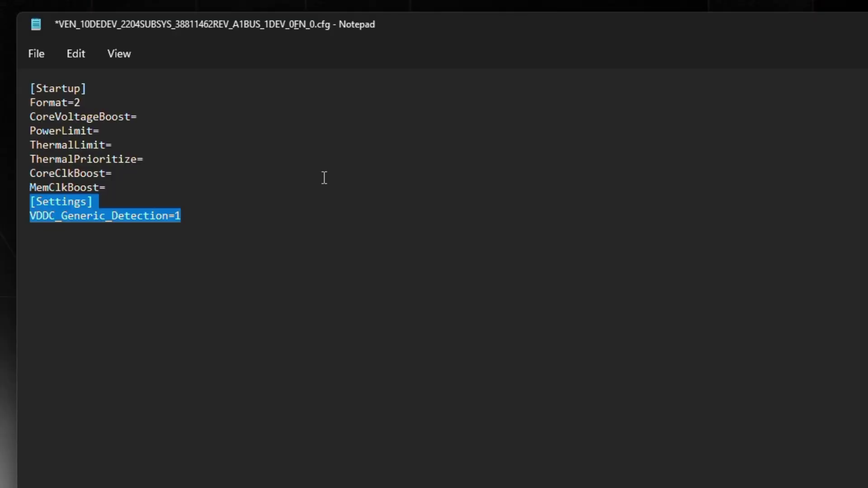
{"action": "left_click", "coordinate": [207, 34]}
Save the config, close Notepad and the Profiles folder, and relaunch MSI Afterburner
{"action": "left_click", "coordinate": [215, 93]}
{"action": "key", "text": "alt+F4"}
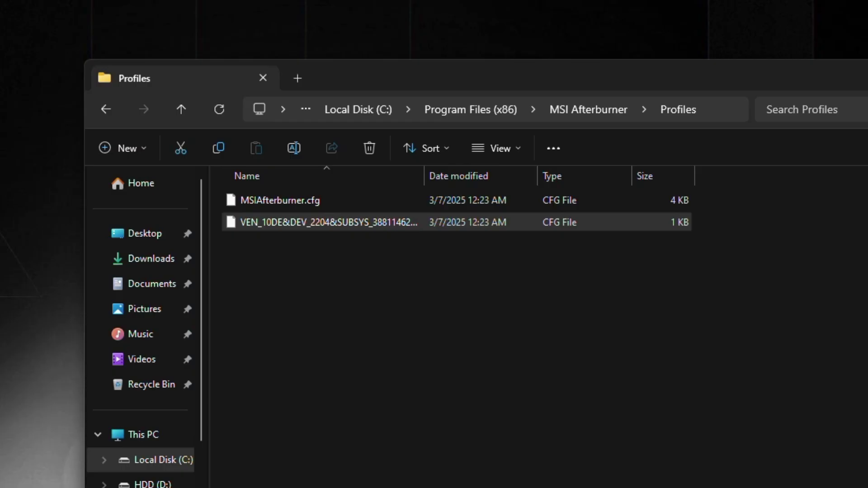
{"action": "key", "text": "alt+F4"}
{"action": "double_click", "coordinate": [22, 159]}
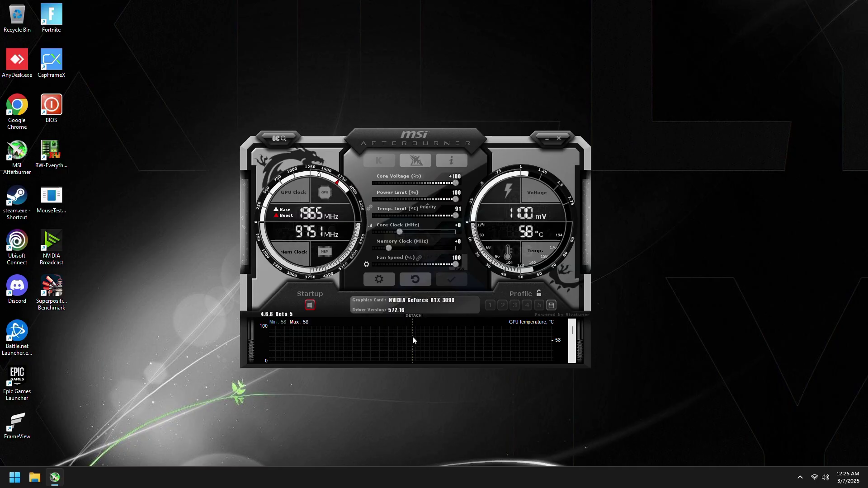
{"action": "mouse_move", "coordinate": [396, 406]}
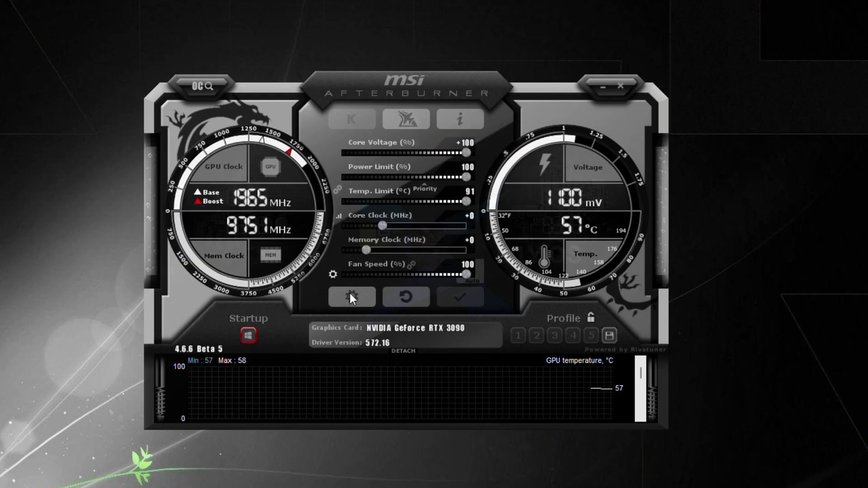
In Monitoring settings, disable the GPU usage, FB usage, Fan speed and Fan speed 2 graphs
{"action": "left_click", "coordinate": [351, 297]}
{"action": "left_click", "coordinate": [316, 141]}
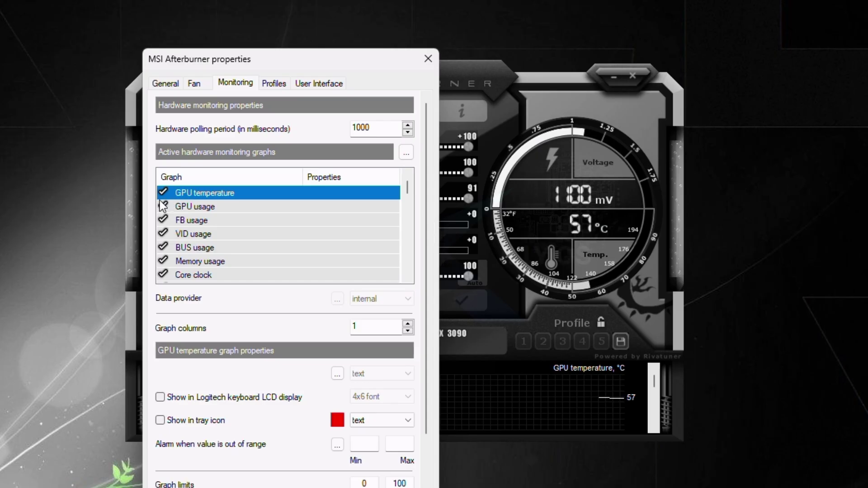
{"action": "left_click", "coordinate": [162, 206]}
{"action": "left_click", "coordinate": [163, 220]}
{"action": "scroll", "coordinate": [172, 253], "scroll_direction": "down", "scroll_amount": 1}
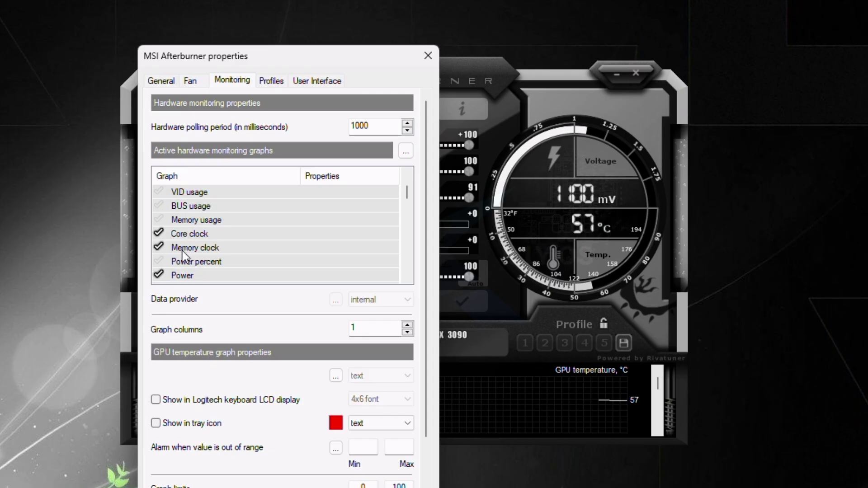
{"action": "scroll", "coordinate": [183, 252], "scroll_direction": "down", "scroll_amount": 1}
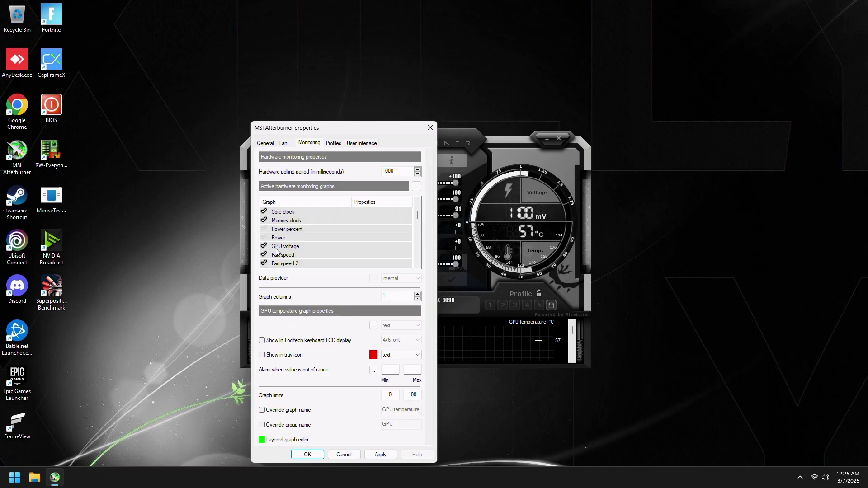
{"action": "left_click", "coordinate": [277, 254]}
{"action": "left_click", "coordinate": [277, 263]}
Disable the CPU1 through CPU8 temperature graphs and confirm the properties with OK
{"action": "scroll", "coordinate": [278, 250], "scroll_direction": "down", "scroll_amount": 2}
{"action": "scroll", "coordinate": [279, 247], "scroll_direction": "down", "scroll_amount": 1}
{"action": "left_click", "coordinate": [264, 246]}
{"action": "left_click", "coordinate": [264, 255]}
{"action": "left_click", "coordinate": [264, 264]}
{"action": "scroll", "coordinate": [265, 263], "scroll_direction": "down", "scroll_amount": 2}
{"action": "left_click", "coordinate": [264, 221]}
{"action": "left_click", "coordinate": [264, 229]}
{"action": "left_click", "coordinate": [264, 238]}
{"action": "left_click", "coordinate": [264, 246]}
{"action": "left_click", "coordinate": [264, 255]}
{"action": "scroll", "coordinate": [264, 263], "scroll_direction": "down", "scroll_amount": 2}
{"action": "key", "text": "Return"}
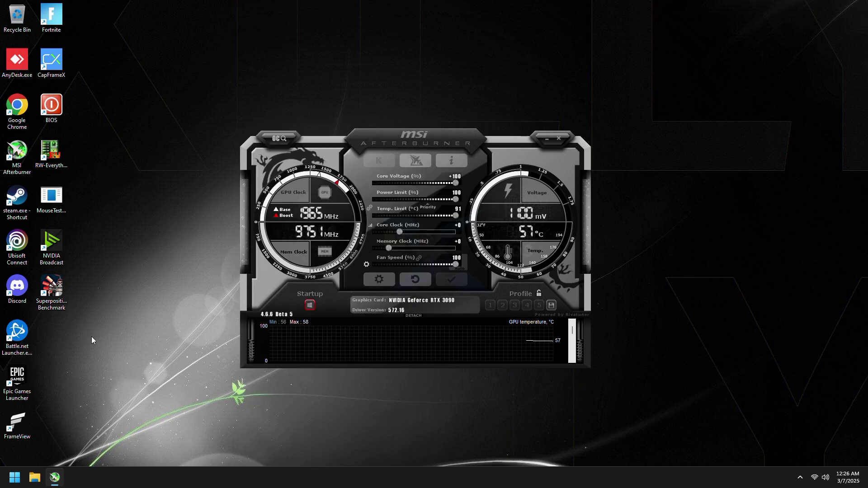
Launch Superposition Benchmark and set its Performance preset to 8K Optimized
{"action": "left_click", "coordinate": [52, 291]}
{"action": "left_click_drag", "start_coordinate": [433, 139], "coordinate": [444, 121]}
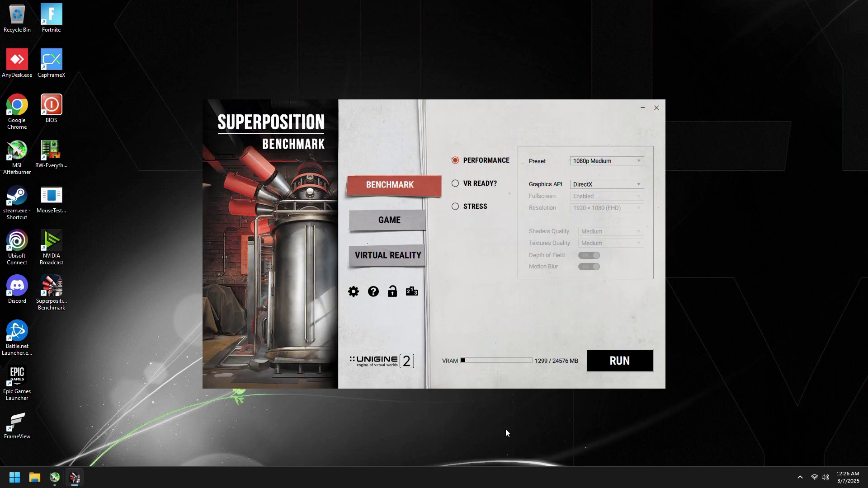
{"action": "left_click", "coordinate": [353, 291]}
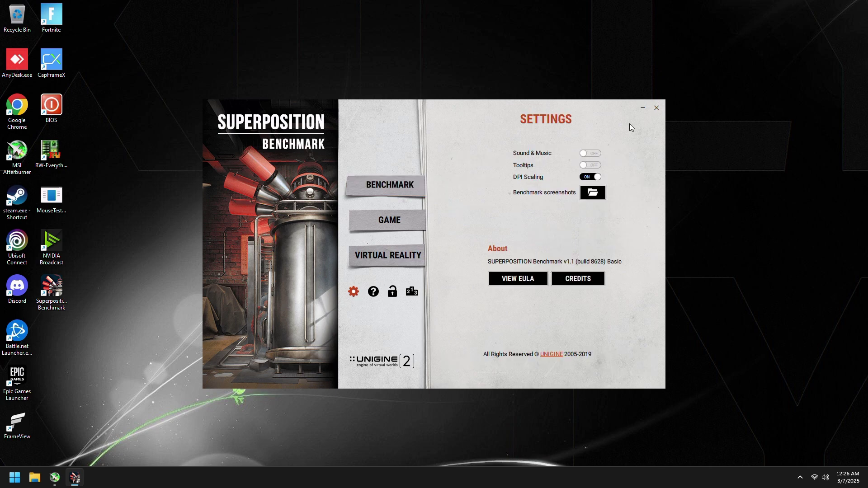
{"action": "key", "text": "Escape"}
{"action": "left_click", "coordinate": [600, 163]}
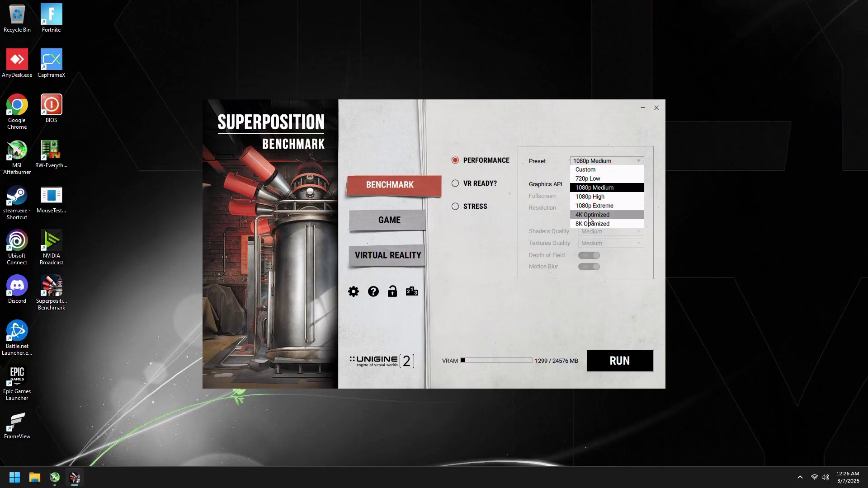
{"action": "left_click", "coordinate": [588, 224]}
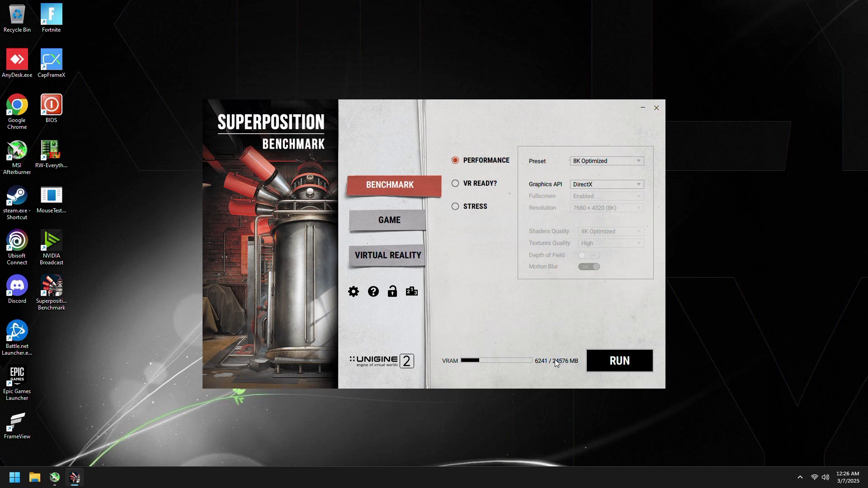
Try the 4K Optimized preset, then the 1080p Extreme preset
{"action": "left_click", "coordinate": [588, 163]}
{"action": "left_click", "coordinate": [593, 214]}
{"action": "left_click", "coordinate": [604, 165]}
{"action": "left_click", "coordinate": [598, 204]}
Show the GPU voltage graph in MSI Afterburner's hardware monitor
{"action": "left_click", "coordinate": [54, 478]}
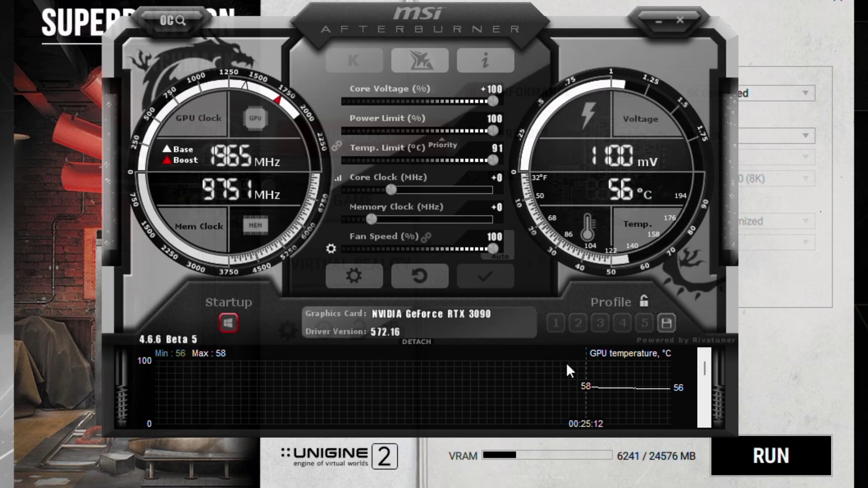
{"action": "scroll", "coordinate": [703, 420], "scroll_direction": "down", "scroll_amount": 10}
{"action": "left_click", "coordinate": [704, 355]}
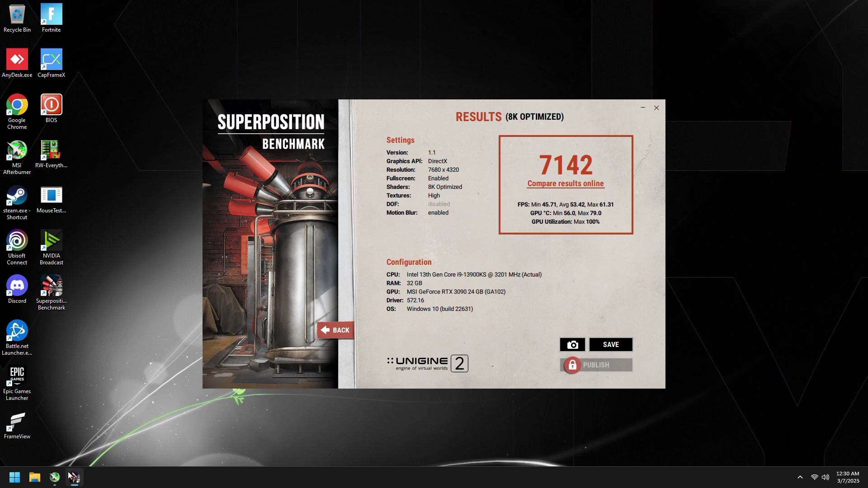
Open the voltage/frequency curve editor with Ctrl+F and lock the GPU at a single curve voltage point
{"action": "left_click", "coordinate": [54, 477]}
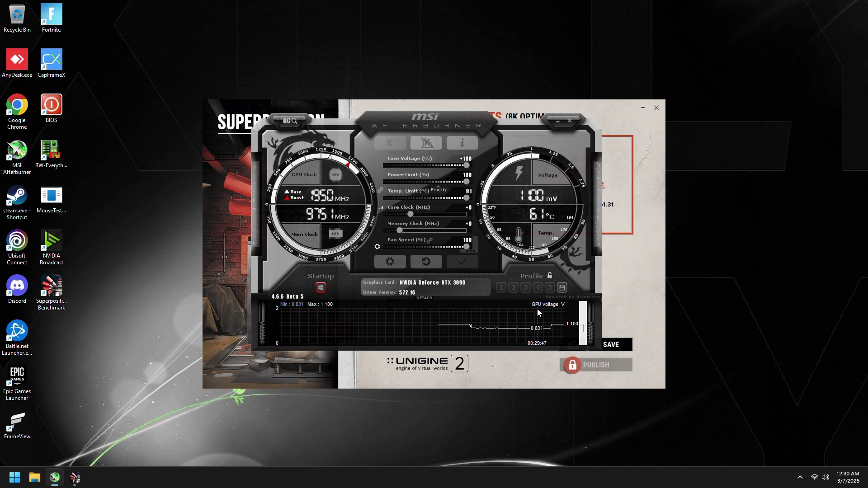
{"action": "key", "text": "ctrl+f"}
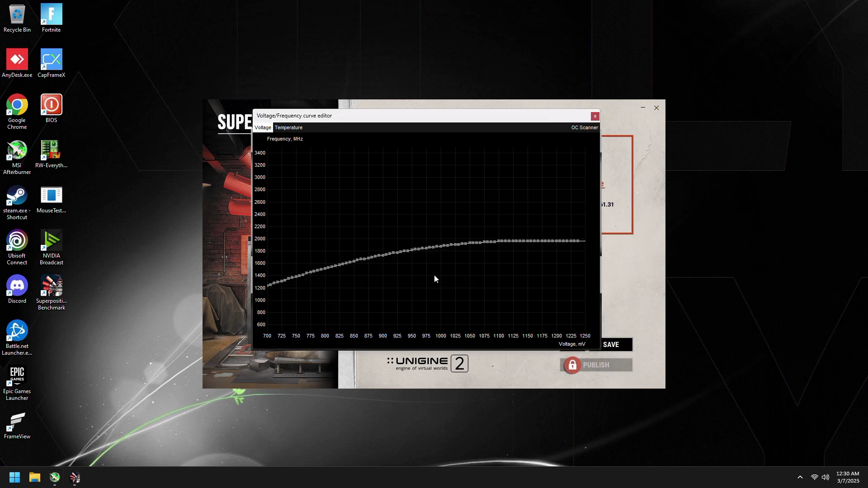
{"action": "left_click", "coordinate": [384, 256]}
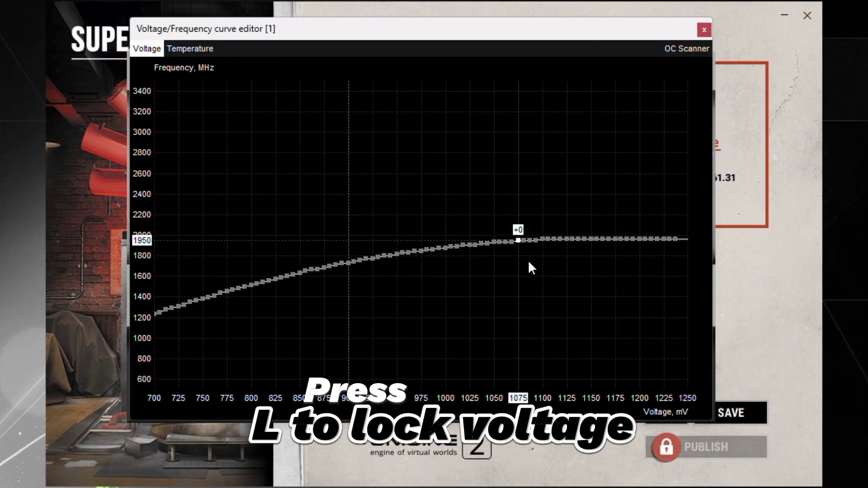
{"action": "key", "text": "l"}
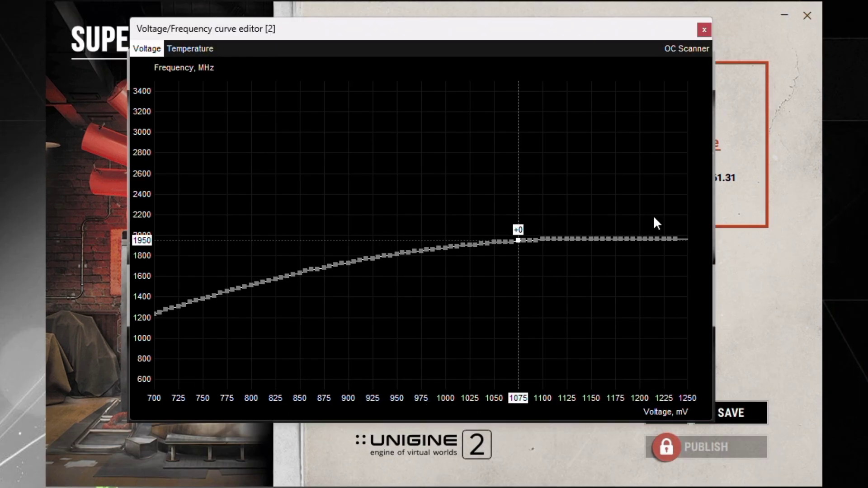
{"action": "left_click", "coordinate": [349, 263]}
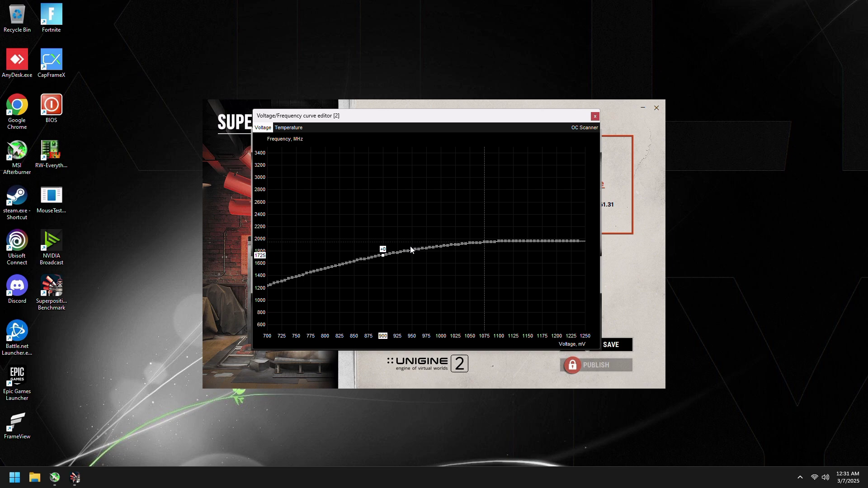
{"action": "key", "text": "l"}
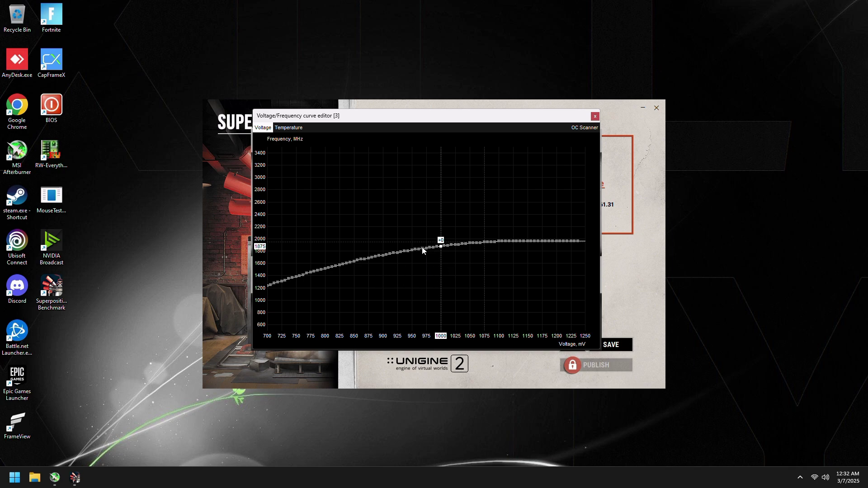
Close the curve editor, apply the locked curve, and set core +90 and memory +500 offsets
{"action": "key", "text": "ctrl+f"}
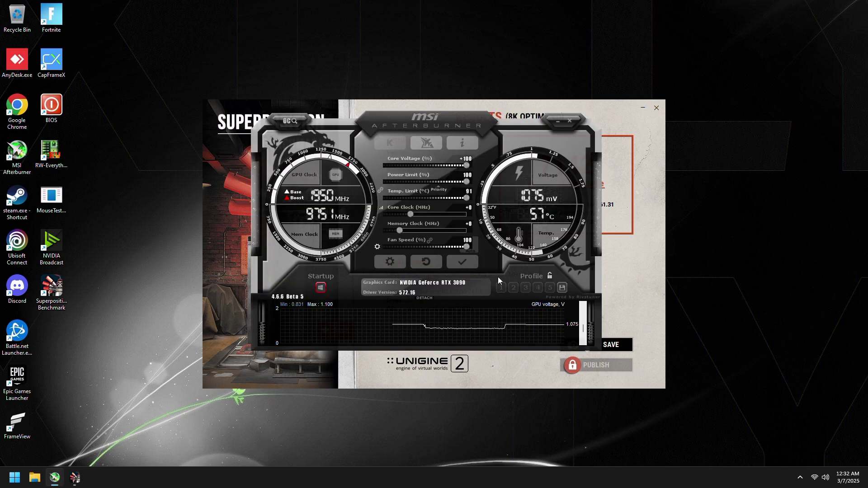
{"action": "left_click", "coordinate": [467, 265]}
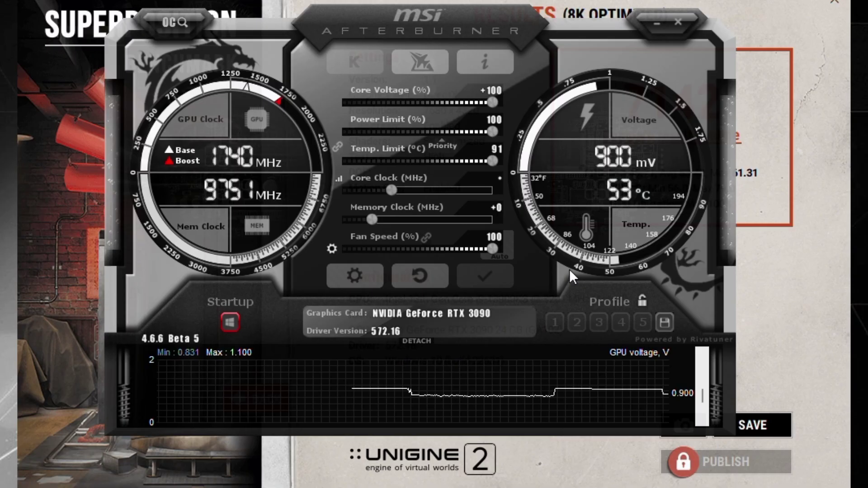
{"action": "type", "text": "90"}
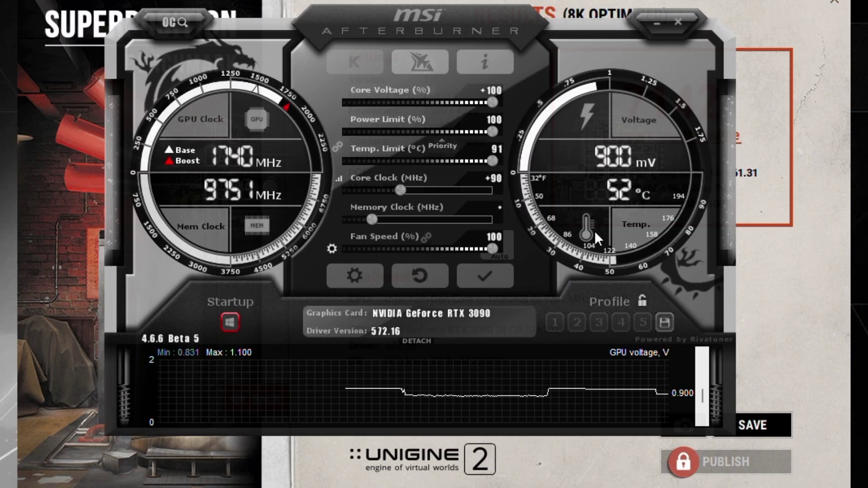
{"action": "type", "text": "500"}
{"action": "key", "text": "Return"}
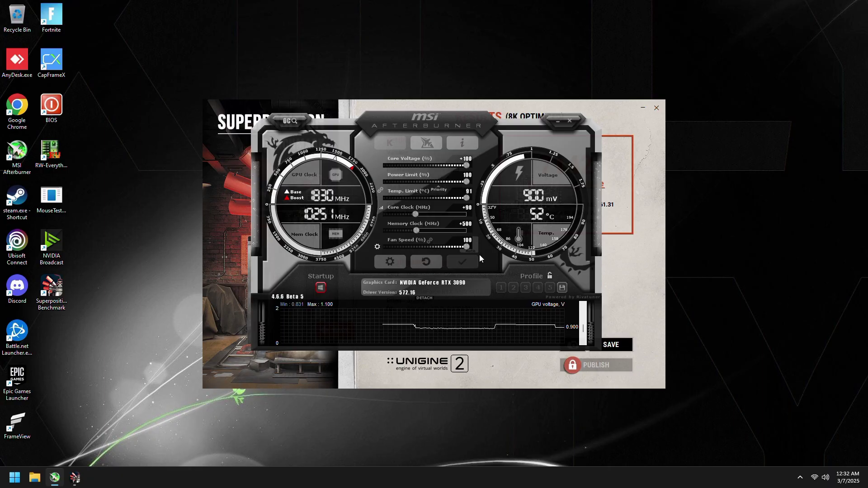
Rerun the 8K Optimized benchmark (scoring 7333), then start editing Afterburner's memory clock offset
{"action": "left_click", "coordinate": [618, 252]}
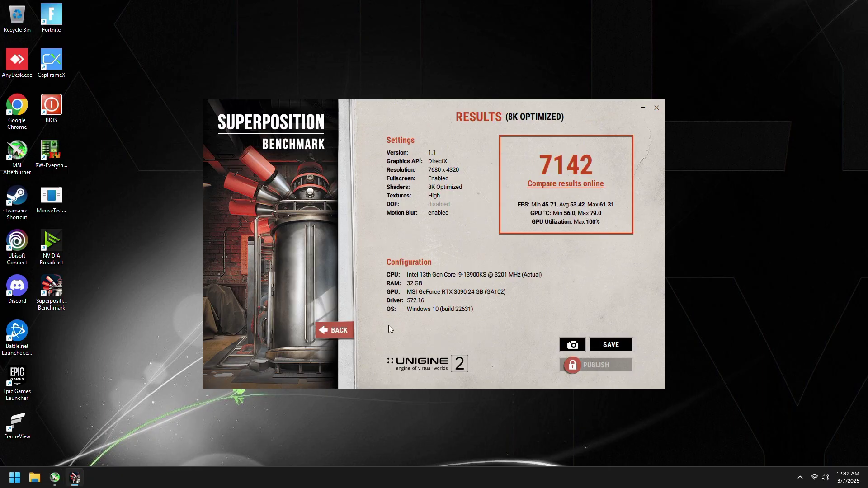
{"action": "left_click", "coordinate": [337, 330]}
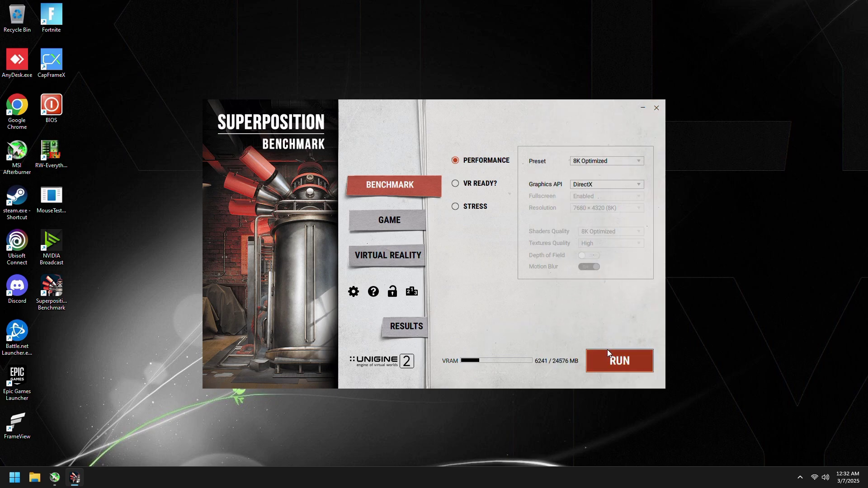
{"action": "left_click", "coordinate": [606, 353]}
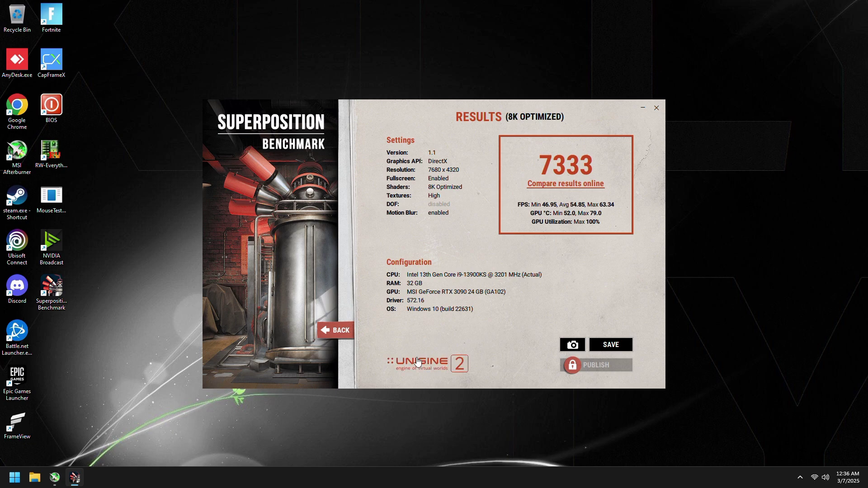
{"action": "left_click", "coordinate": [55, 477]}
{"action": "left_click", "coordinate": [467, 226]}
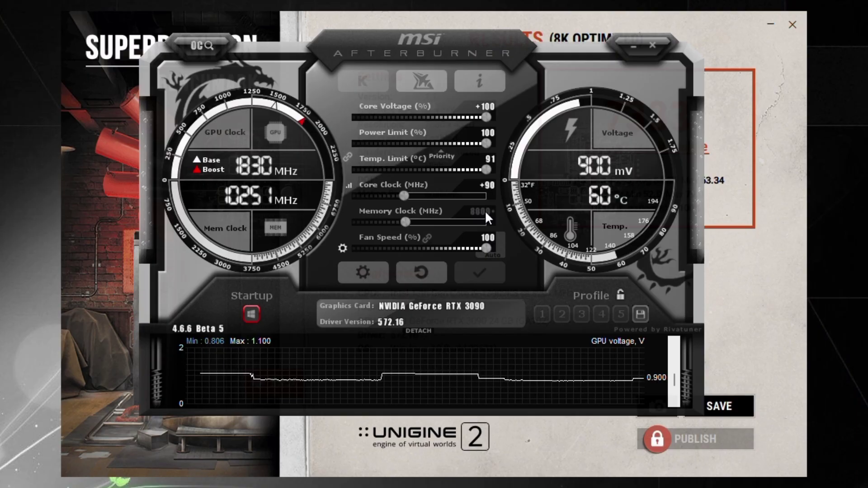
Set the memory clock offset to +800 and apply it
{"action": "type", "text": "800"}
{"action": "key", "text": "Return"}
{"action": "left_click", "coordinate": [489, 270]}
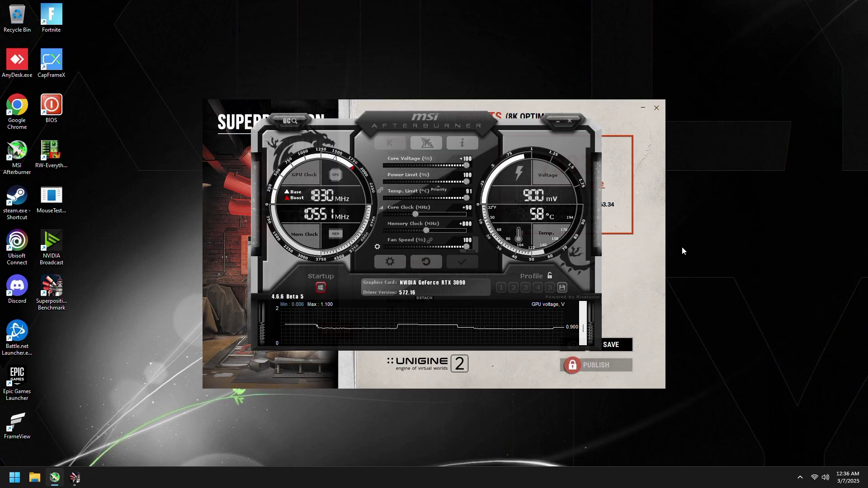
Rerun Superposition's 8K Optimized benchmark with the +800 memory offset
{"action": "left_click", "coordinate": [602, 172]}
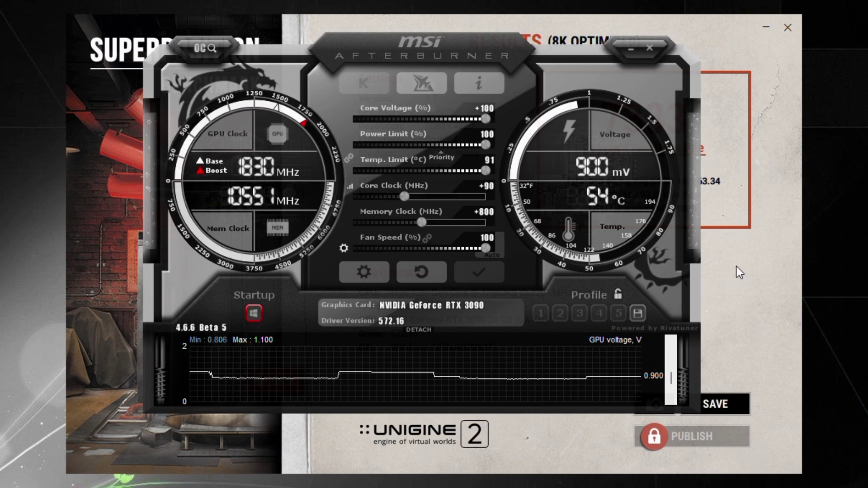
{"action": "left_click", "coordinate": [296, 380]}
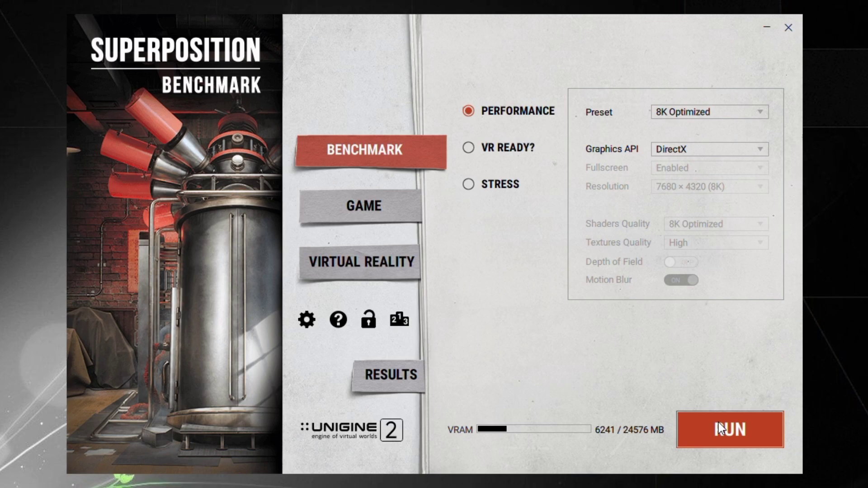
{"action": "left_click", "coordinate": [718, 427]}
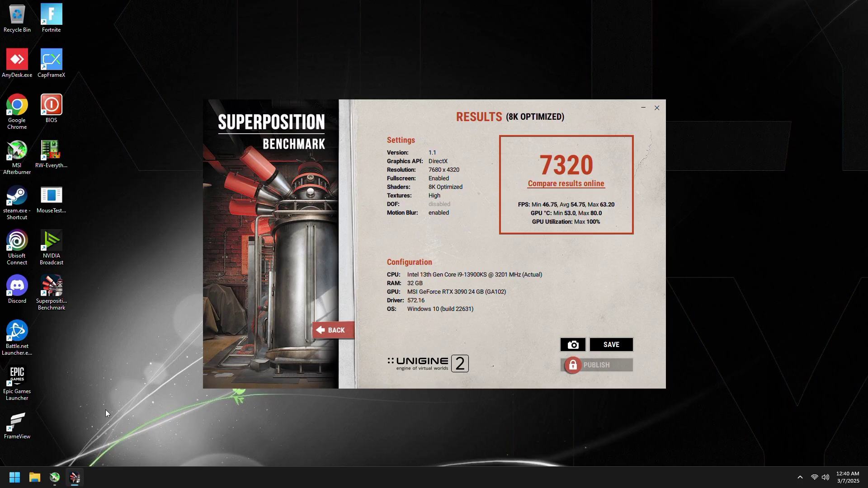
In Afterburner, set the memory clock offset to +500 and the core clock offset to +150
{"action": "left_click", "coordinate": [55, 477]}
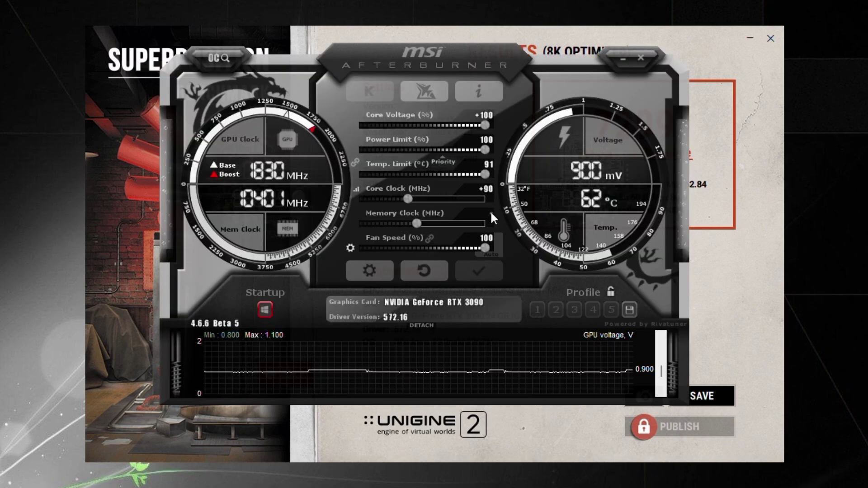
{"action": "type", "text": "500"}
{"action": "key", "text": "Return"}
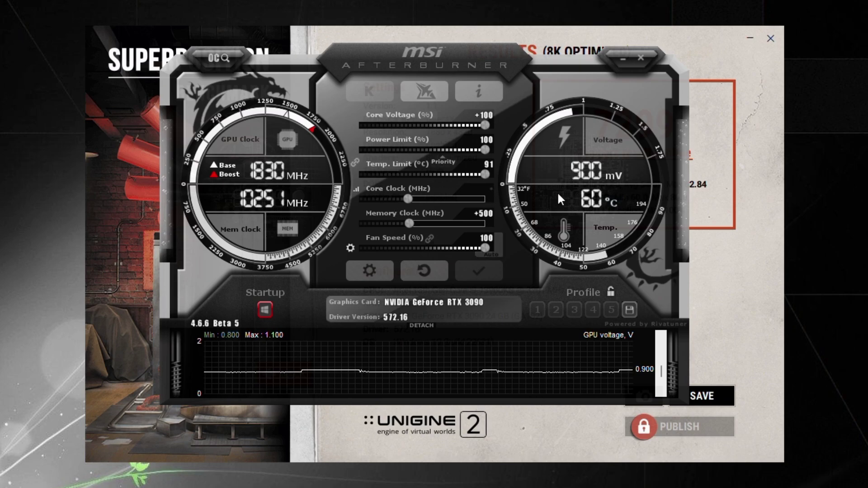
{"action": "type", "text": "150"}
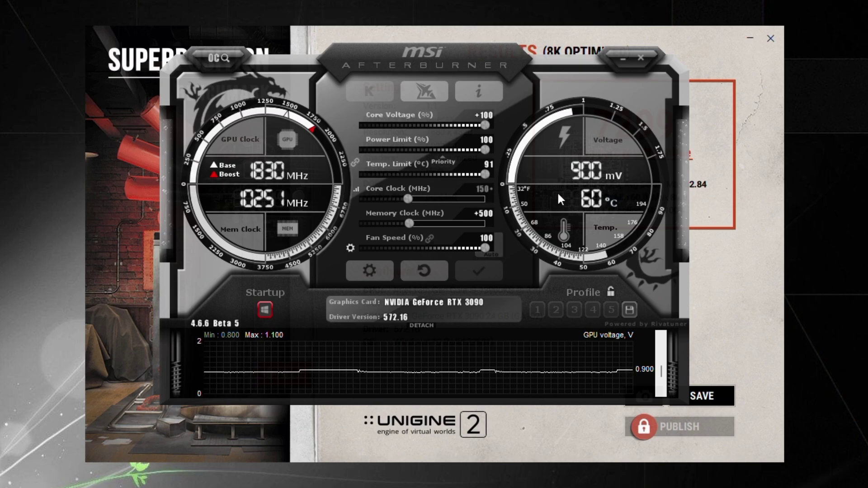
{"action": "key", "text": "Return"}
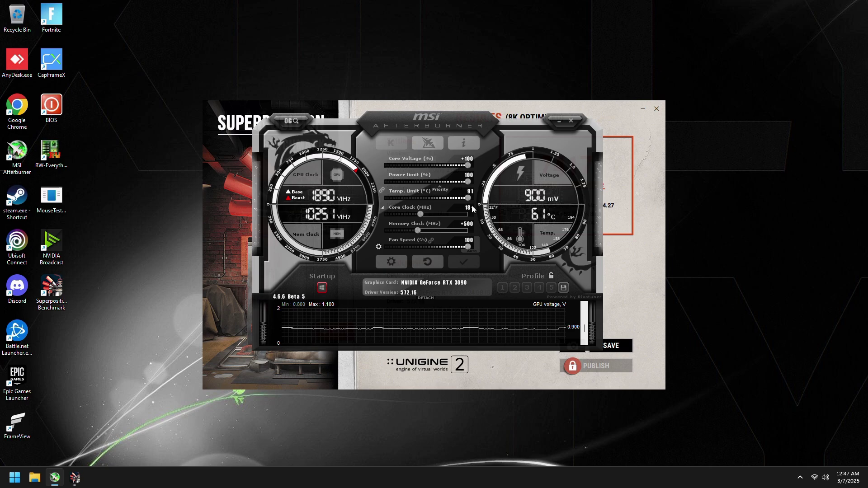
Commit a +180 core offset, dismiss the benchmark crash report, and return to Afterburner
{"action": "key", "text": "Return"}
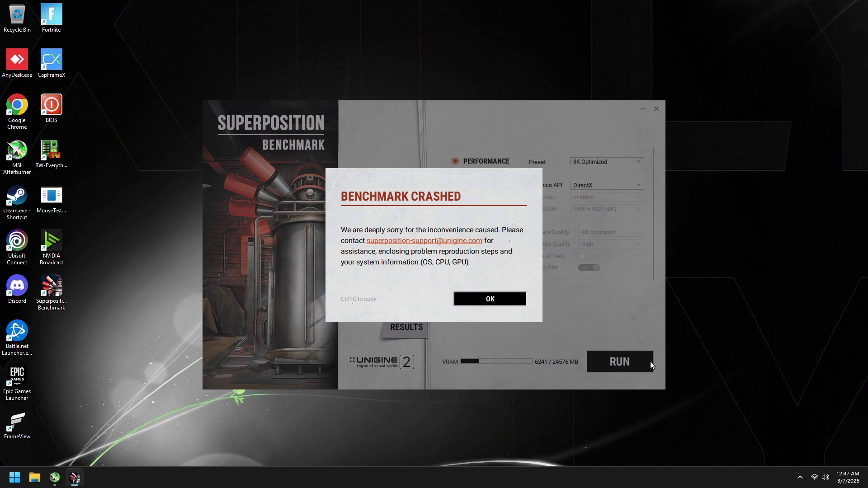
{"action": "left_click", "coordinate": [467, 293]}
{"action": "left_click", "coordinate": [55, 478]}
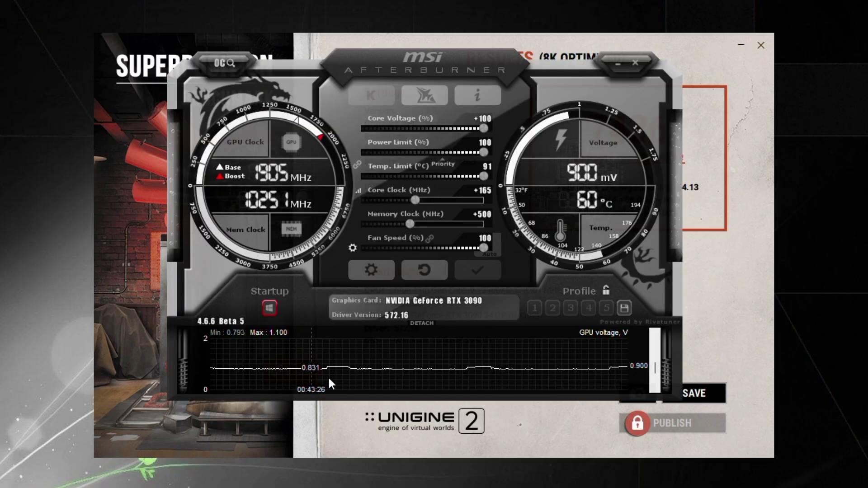
Save the current overclock to profile slot 1 and lock the profiles
{"action": "left_click", "coordinate": [624, 308]}
{"action": "left_click", "coordinate": [534, 308]}
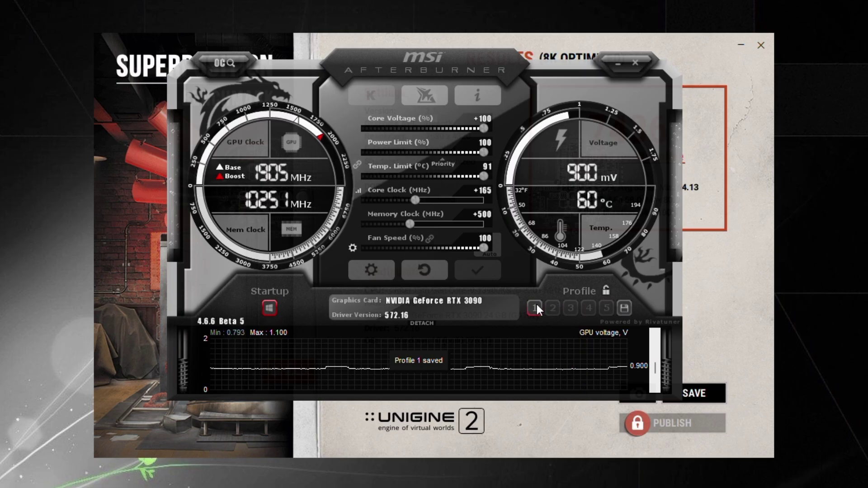
{"action": "left_click", "coordinate": [606, 289]}
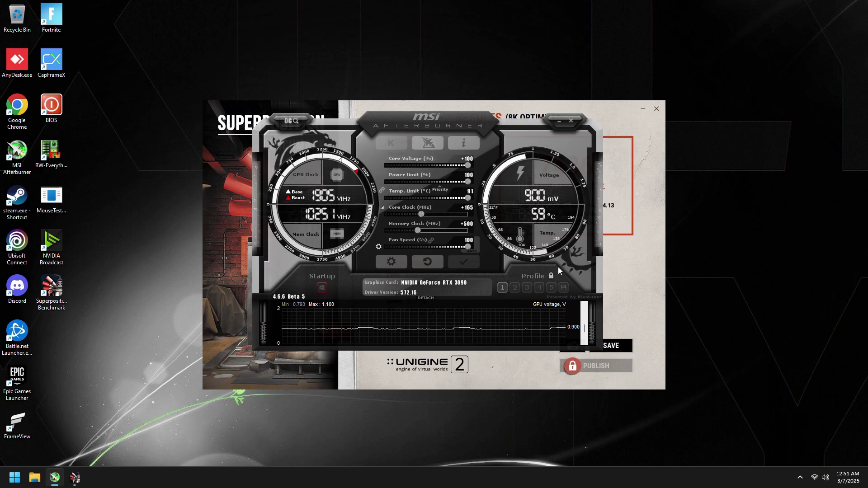
Load and apply profile 1, then close Afterburner and the benchmark
{"action": "left_click", "coordinate": [503, 288]}
{"action": "left_click", "coordinate": [468, 266]}
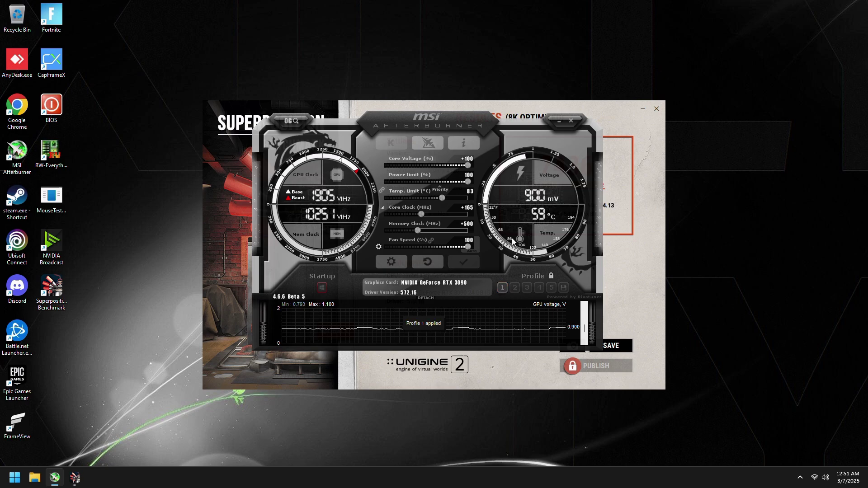
{"action": "left_click", "coordinate": [572, 123]}
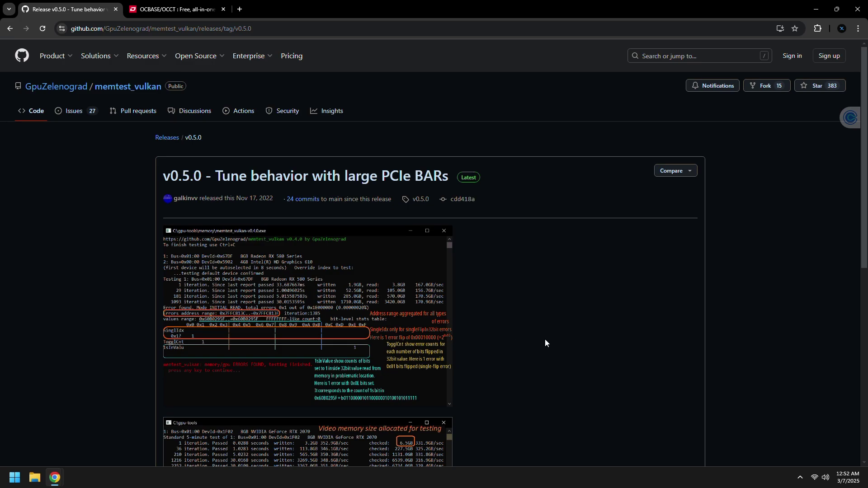
Download memtest_vulkan-v0.5.0.exe from the GitHub release's Assets list
{"action": "scroll", "coordinate": [556, 342], "scroll_direction": "down", "scroll_amount": 5}
{"action": "scroll", "coordinate": [569, 339], "scroll_direction": "up", "scroll_amount": 4}
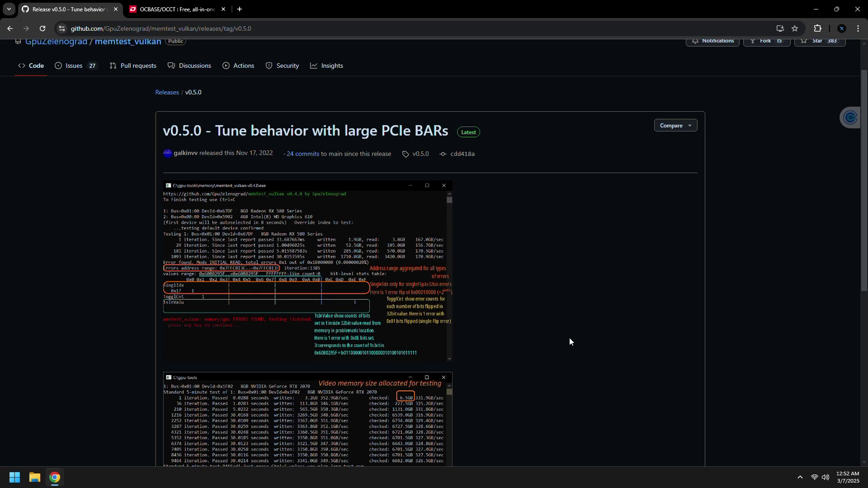
{"action": "scroll", "coordinate": [153, 115], "scroll_direction": "down", "scroll_amount": 6}
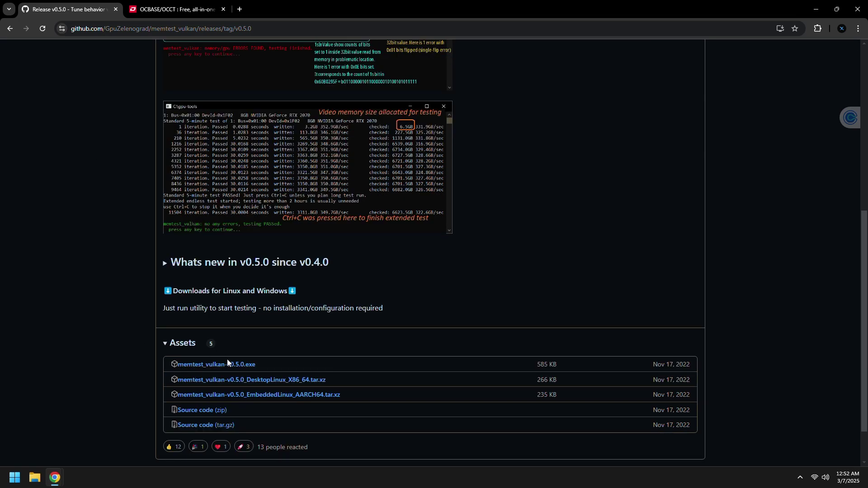
{"action": "left_click", "coordinate": [216, 363]}
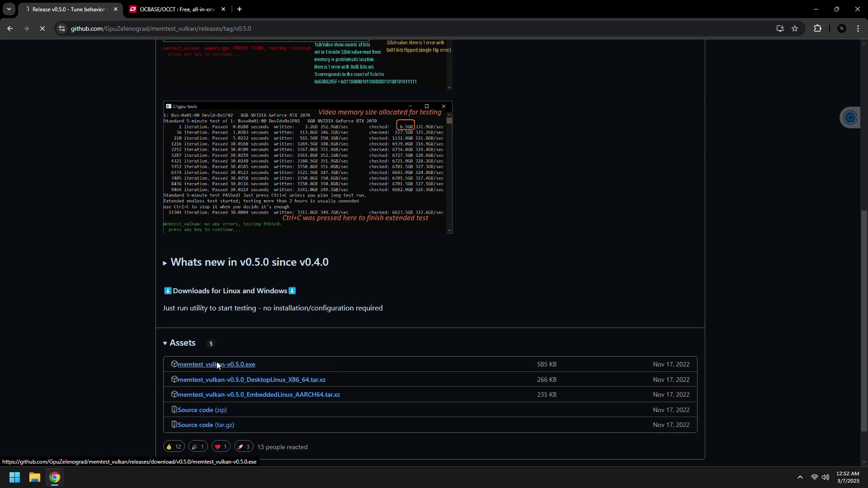
On the OCCT download page, accept the personal-use licence terms
{"action": "left_click", "coordinate": [172, 9]}
{"action": "scroll", "coordinate": [297, 246], "scroll_direction": "down", "scroll_amount": 3}
{"action": "left_click", "coordinate": [305, 350]}
{"action": "scroll", "coordinate": [291, 374], "scroll_direction": "down", "scroll_amount": 1}
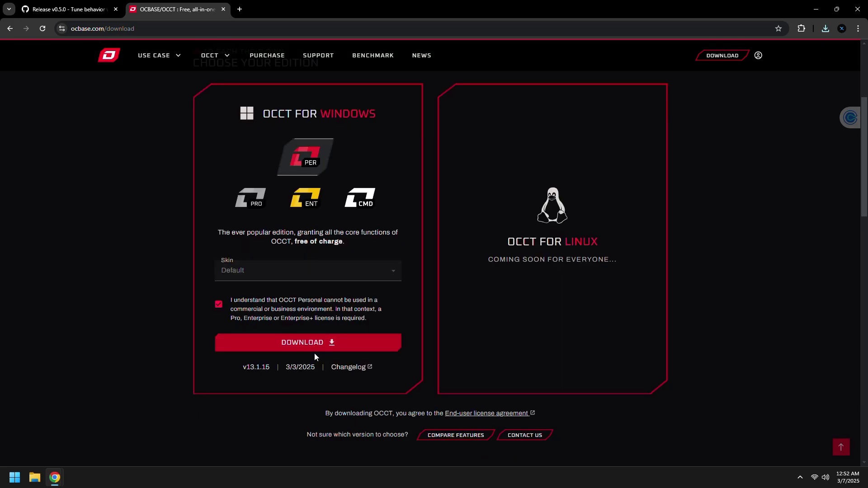
Launch the downloaded memtest_vulkan and move its console to the screen centre
{"action": "left_click", "coordinate": [728, 97]}
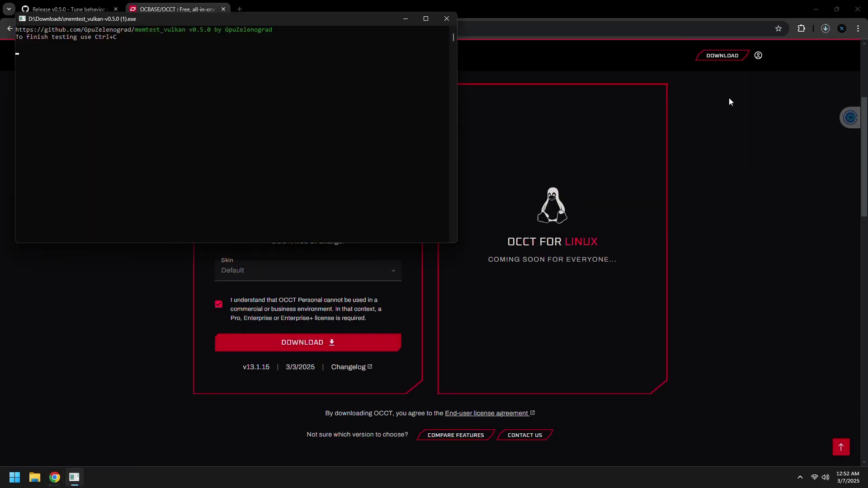
{"action": "left_click_drag", "start_coordinate": [92, 18], "coordinate": [300, 85]}
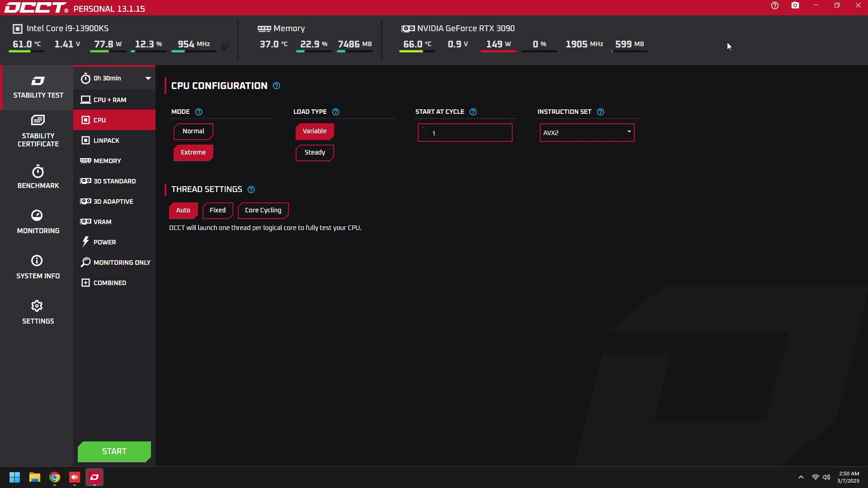
Select OCCT's 3D Adaptive test, then restore and enlarge the OCCT window
{"action": "left_click", "coordinate": [115, 201]}
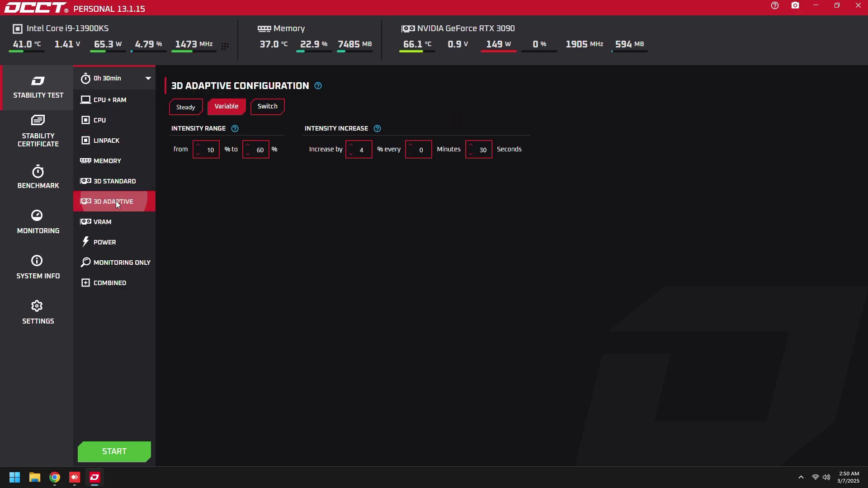
{"action": "double_click", "coordinate": [239, 4]}
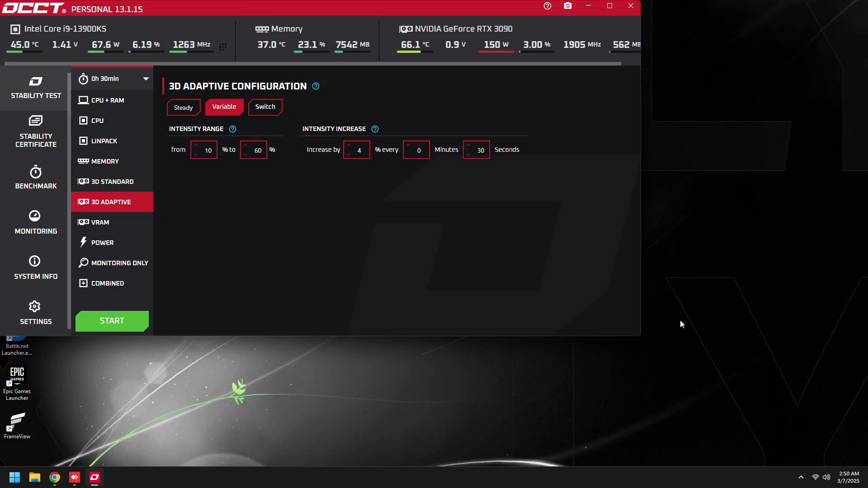
{"action": "left_click_drag", "start_coordinate": [644, 337], "coordinate": [661, 378]}
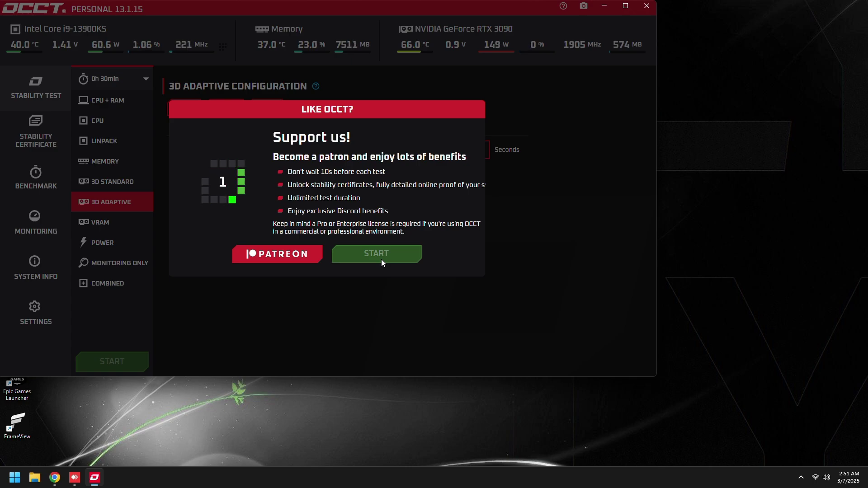
Begin OCCT's 30-minute 3D Adaptive stress test on the undervolted RTX 3090
{"action": "left_click", "coordinate": [382, 264]}
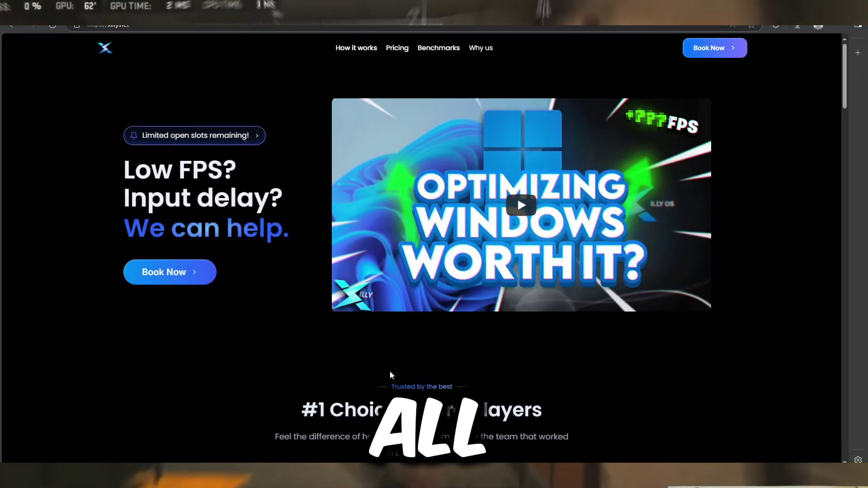
Show the site's Black Ops 6 benchmark results, then scroll further toward the pricing plans
{"action": "left_click_drag", "start_coordinate": [861, 83], "coordinate": [867, 306]}
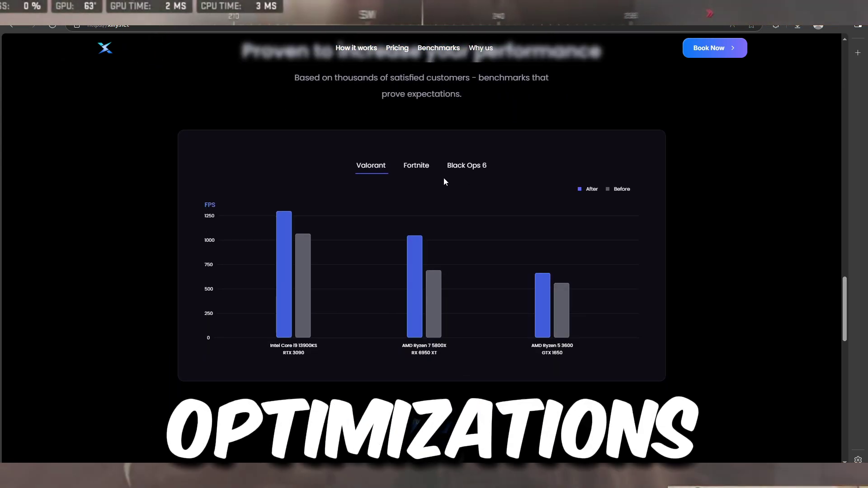
{"action": "left_click", "coordinate": [486, 171]}
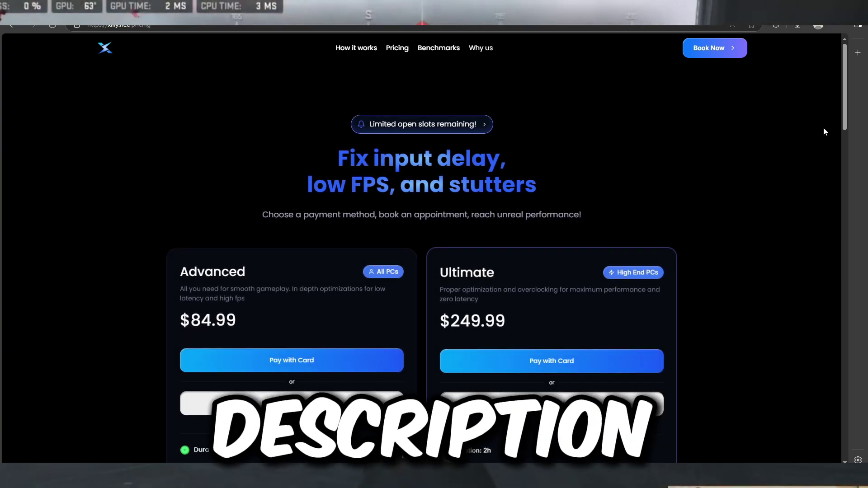
{"action": "left_click_drag", "start_coordinate": [842, 110], "coordinate": [836, 223]}
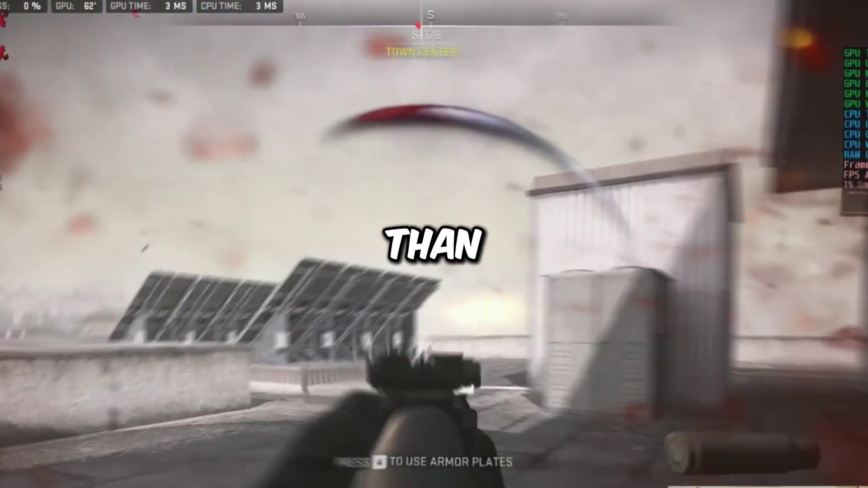